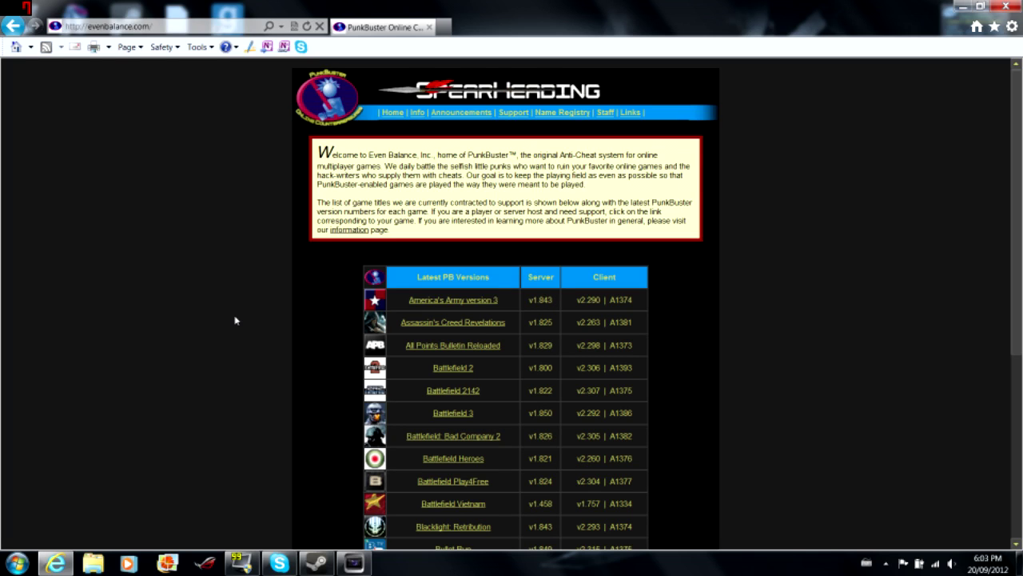
left_click_drag(388, 185, 436, 201)
left_click_drag(426, 246, 321, 157)
left_click(351, 178)
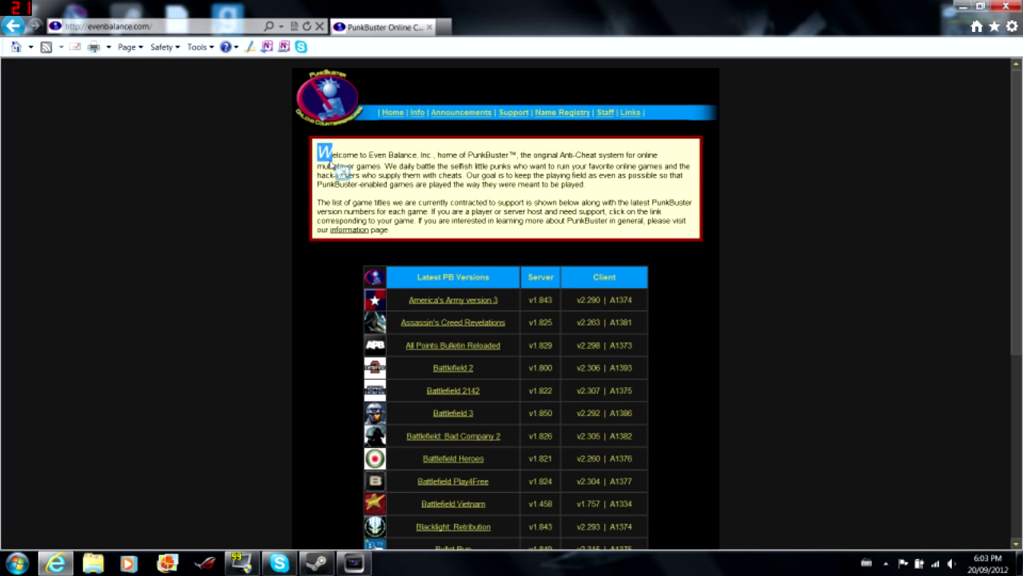
left_click(333, 165)
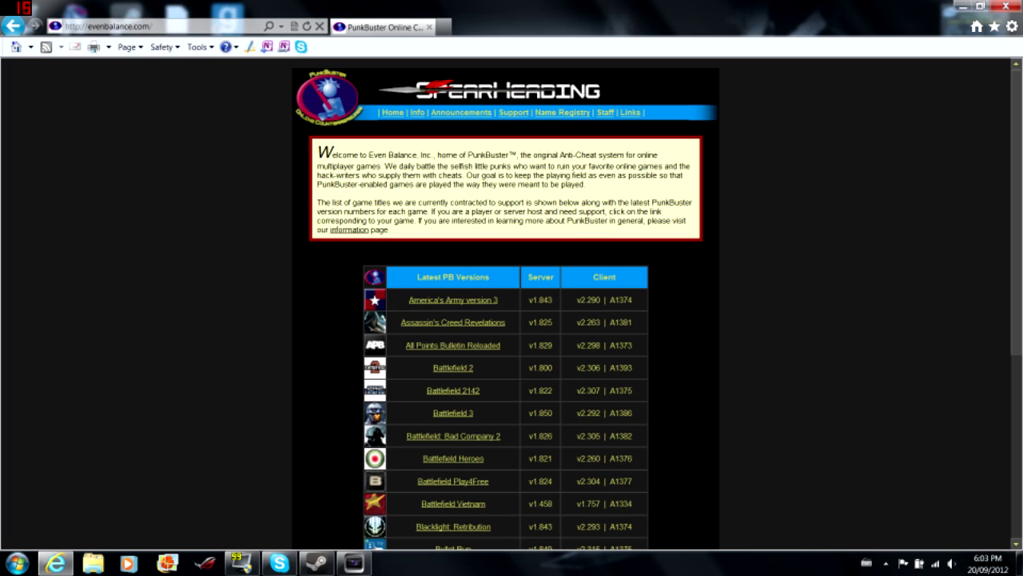
left_click_drag(318, 152, 422, 172)
left_click(423, 171)
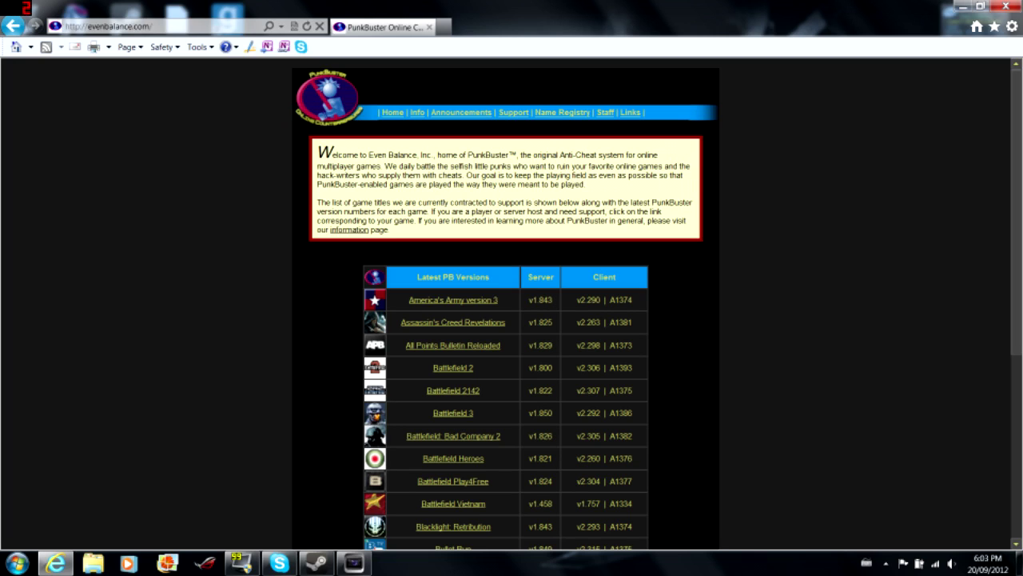
key("ctrl+a")
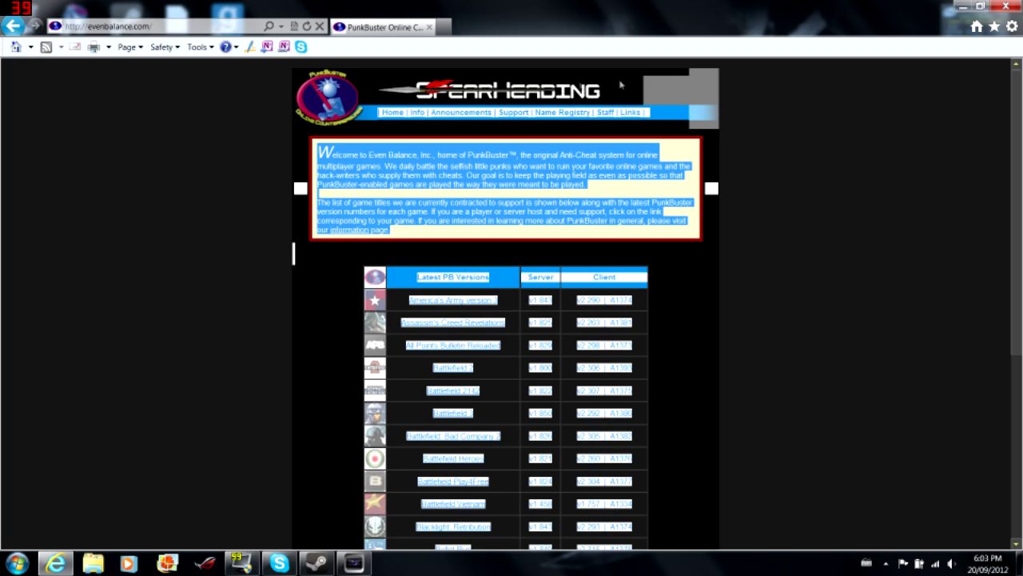
left_click(242, 102)
left_click_drag(280, 75, 718, 90)
key("ctrl+a")
left_click(689, 86)
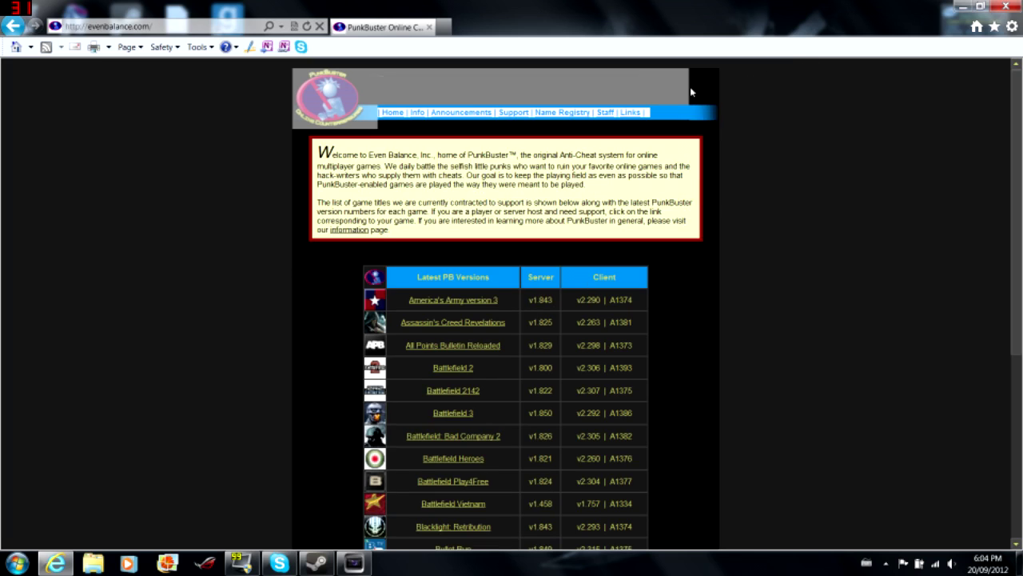
key("ctrl+a")
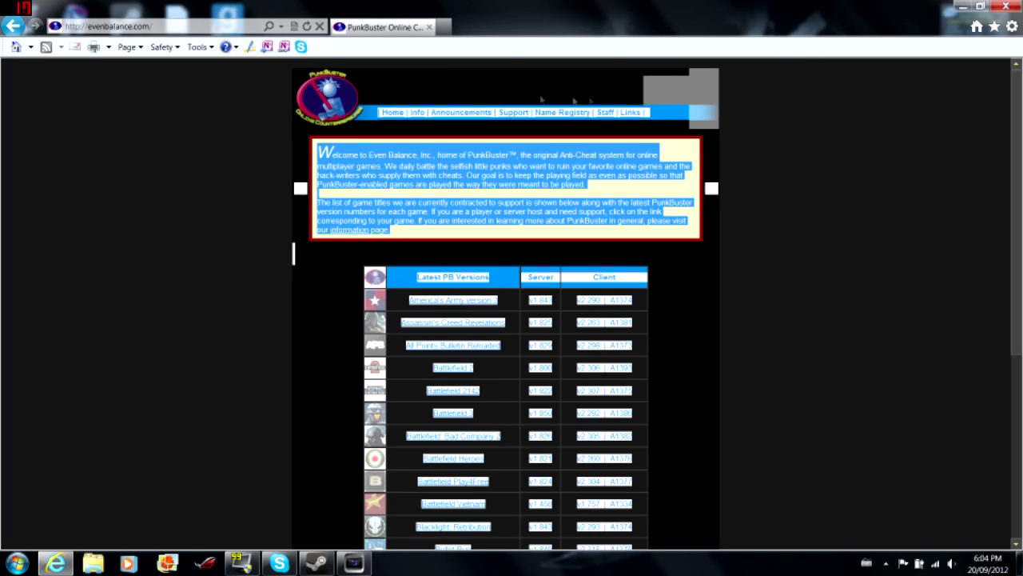
left_click(249, 93)
scroll(248, 94, "down", 5)
scroll(811, 240, "up", 5)
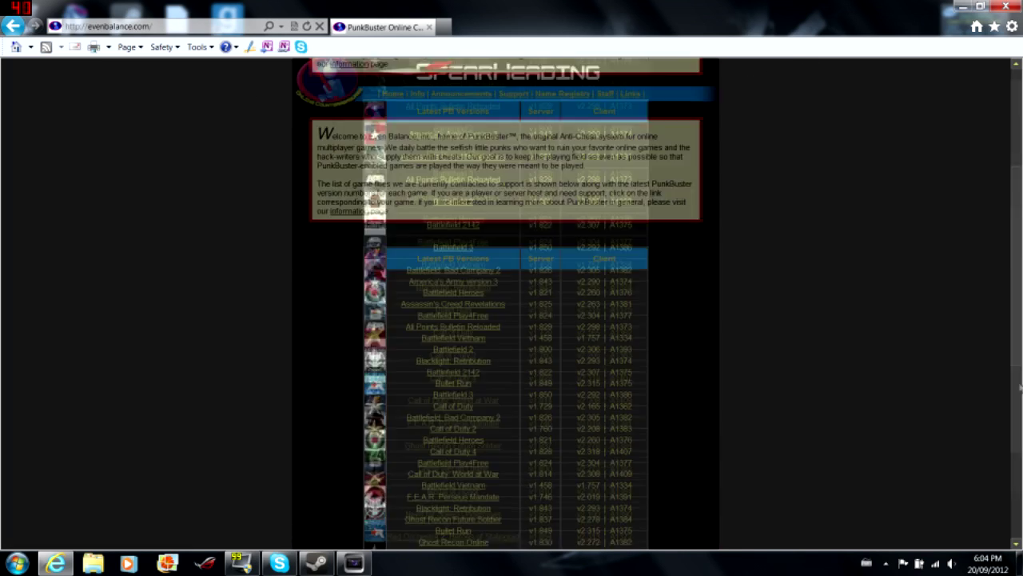
left_click_drag(589, 176, 450, 221)
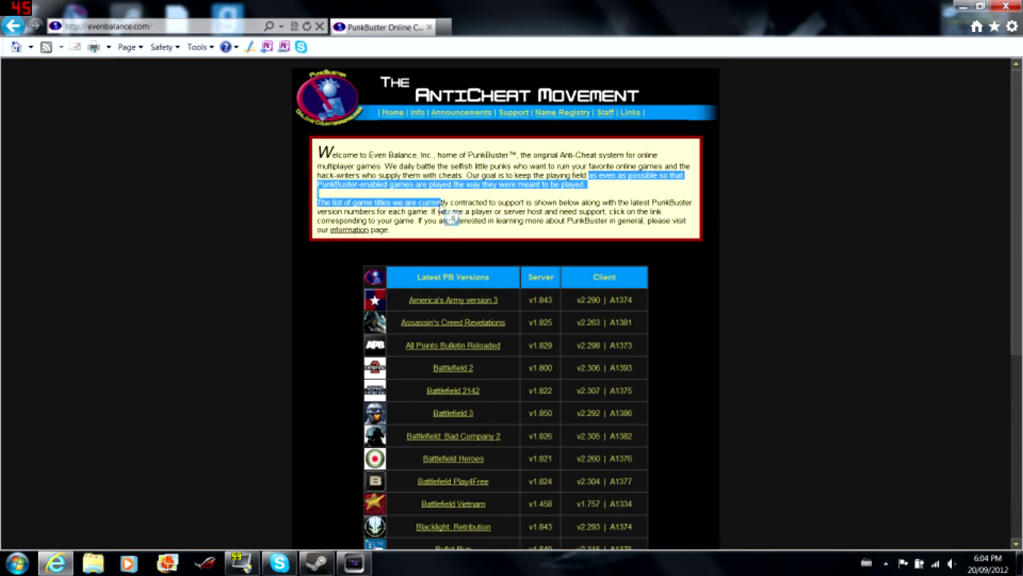
left_click(450, 221)
left_click_drag(557, 166, 666, 152)
left_click(666, 152)
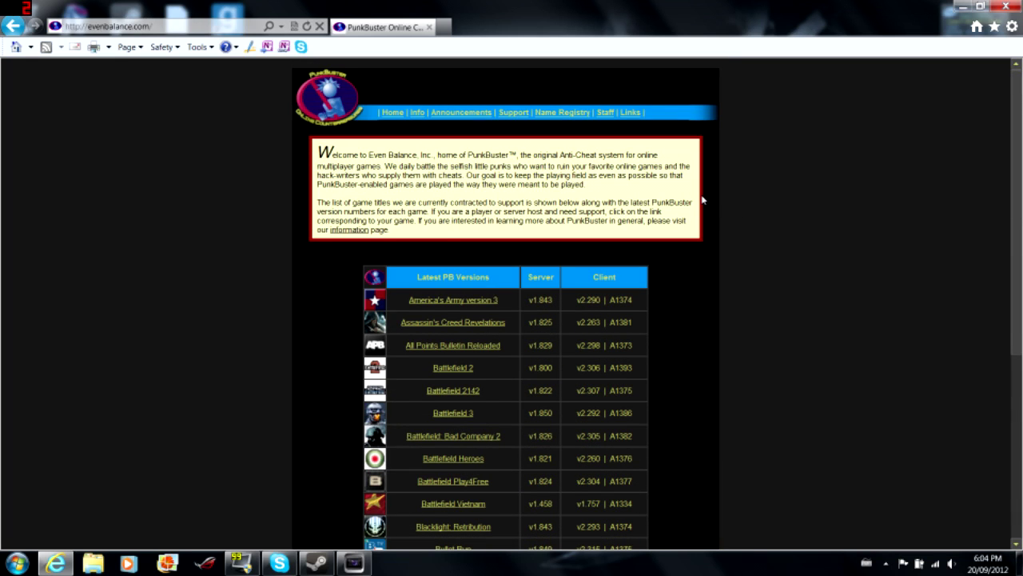
Open the PunkBuster support page for Call of Duty: World at War from the list of supported games
scroll(685, 146, "down", 5)
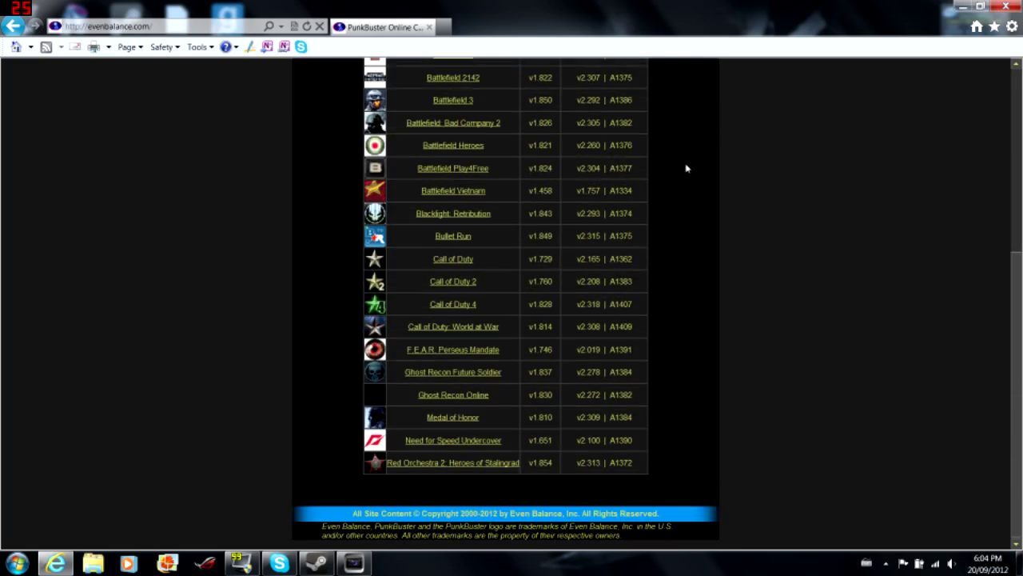
scroll(686, 167, "up", 5)
scroll(687, 168, "down", 4)
scroll(686, 168, "up", 3)
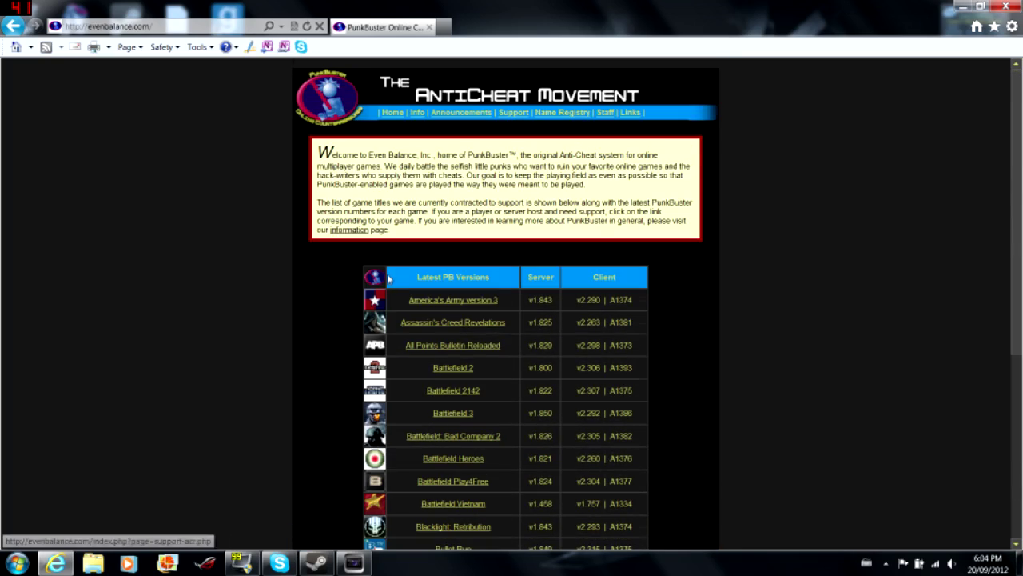
scroll(447, 411, "down", 5)
scroll(269, 204, "up", 5)
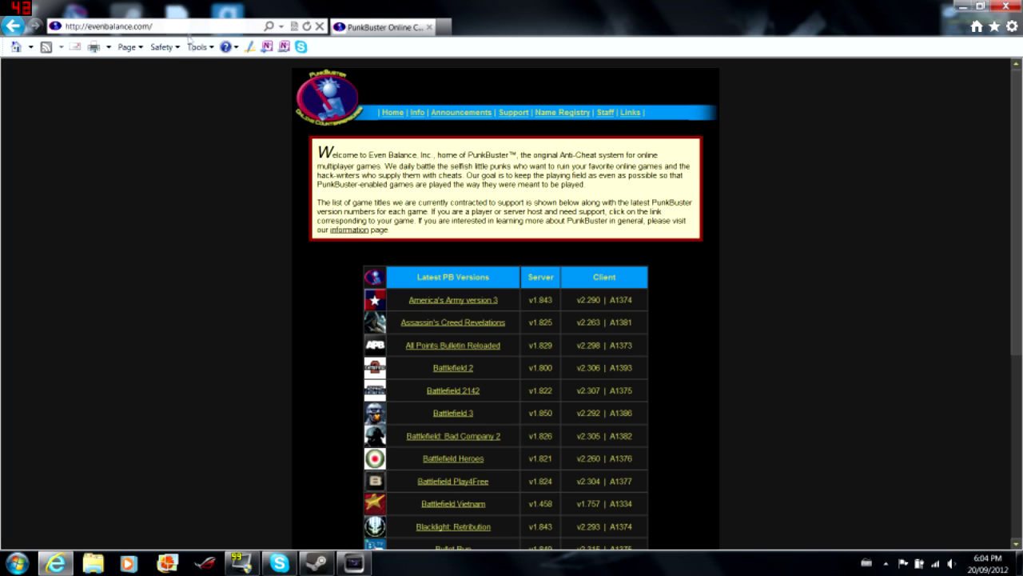
scroll(300, 199, "down", 5)
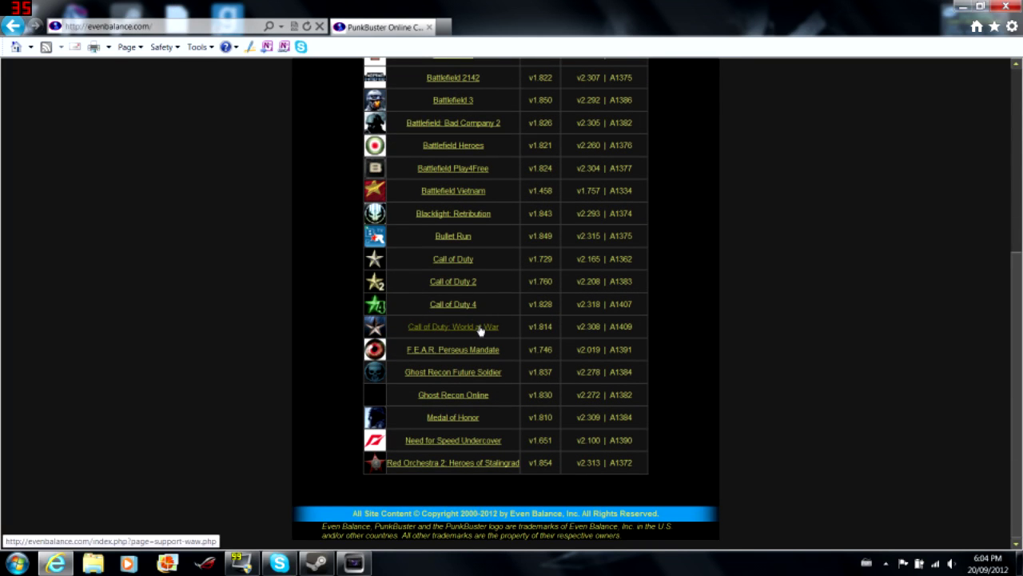
left_click(480, 328)
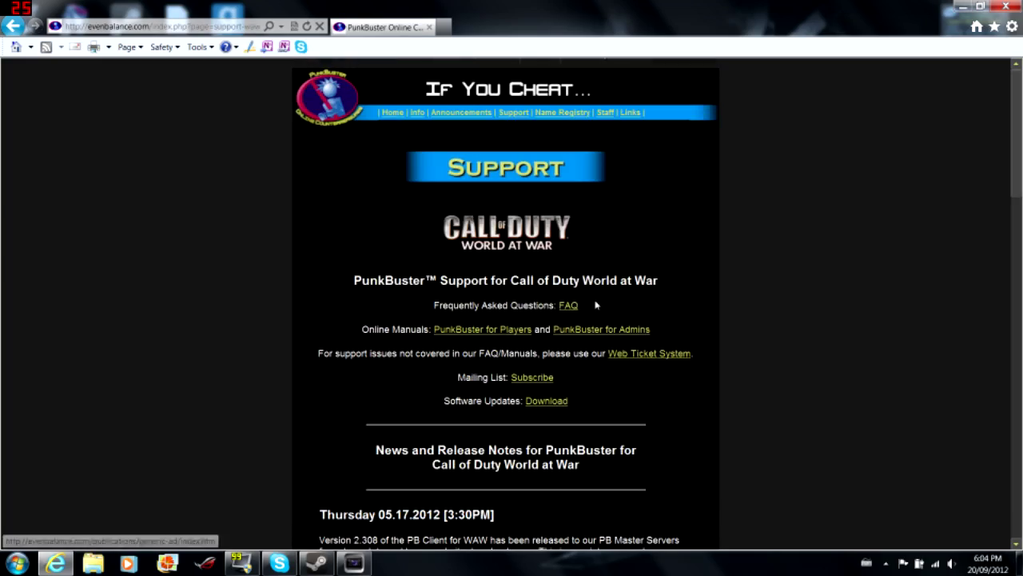
Open the software updates download page for Call of Duty: World at War
scroll(620, 276, "down", 2)
scroll(618, 240, "up", 2)
scroll(608, 264, "down", 10)
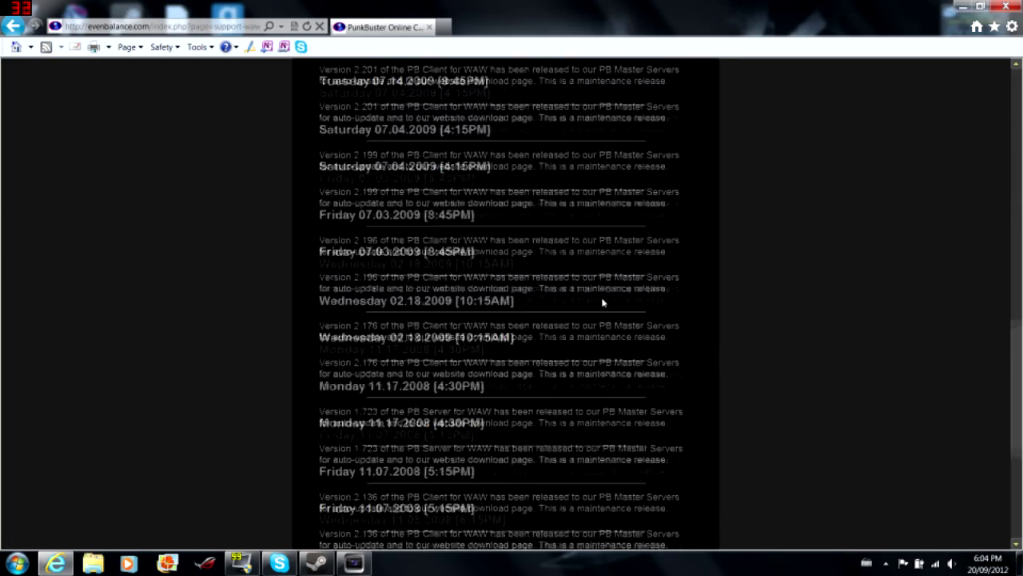
scroll(603, 304, "up", 15)
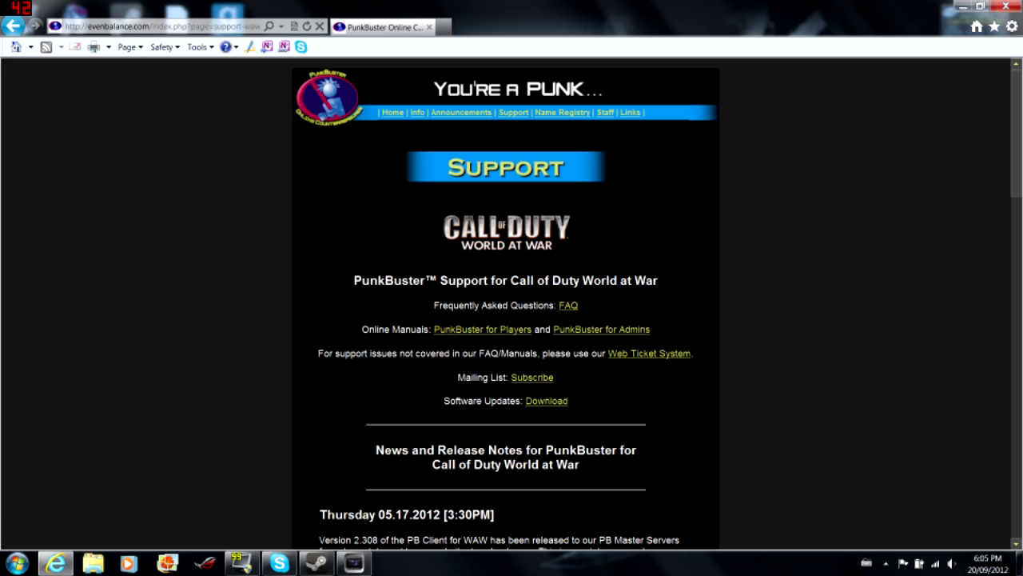
left_click_drag(392, 329, 742, 368)
left_click(633, 397)
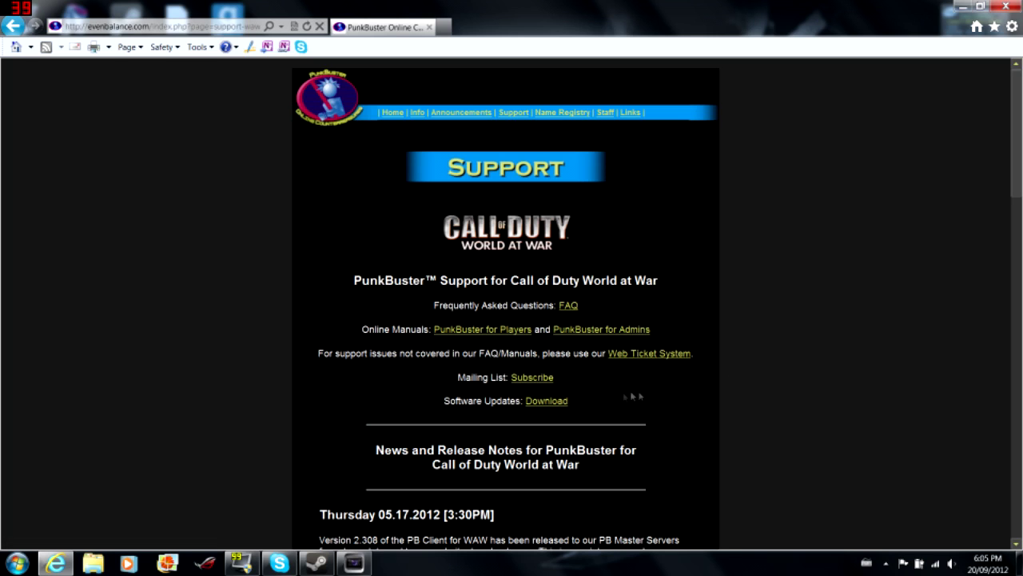
left_click(534, 402)
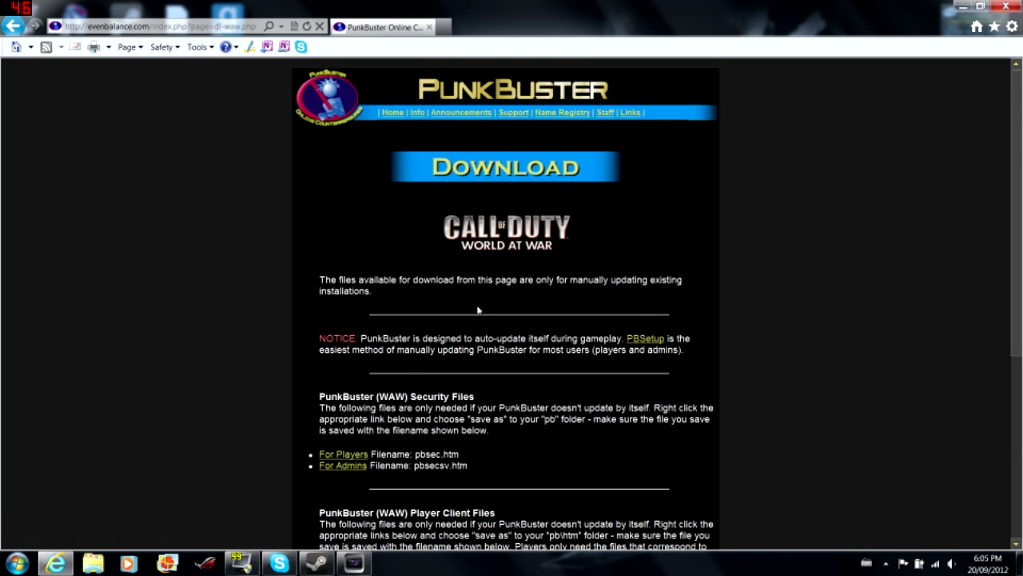
Review the manual update files for players and the notice about updating PunkBuster with PBSetup
scroll(478, 309, "down", 5)
left_click_drag(530, 317, 555, 295)
left_click(555, 295)
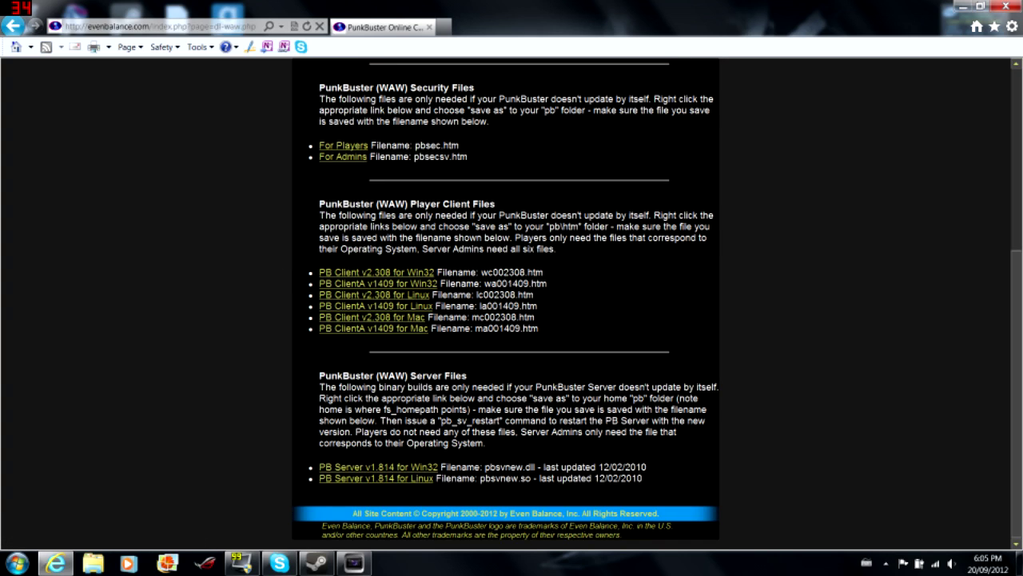
left_click_drag(477, 295, 534, 295)
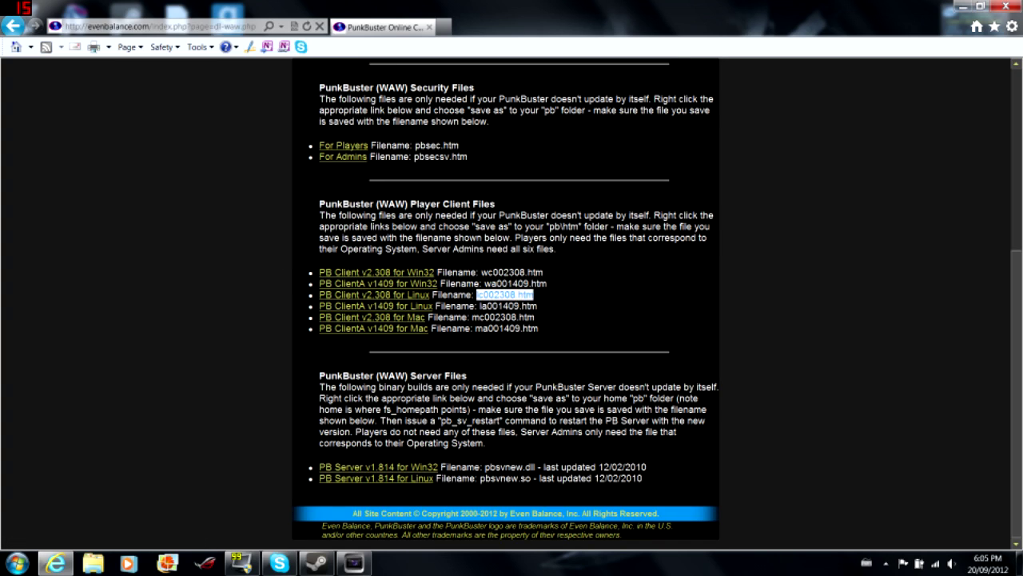
left_click(534, 295)
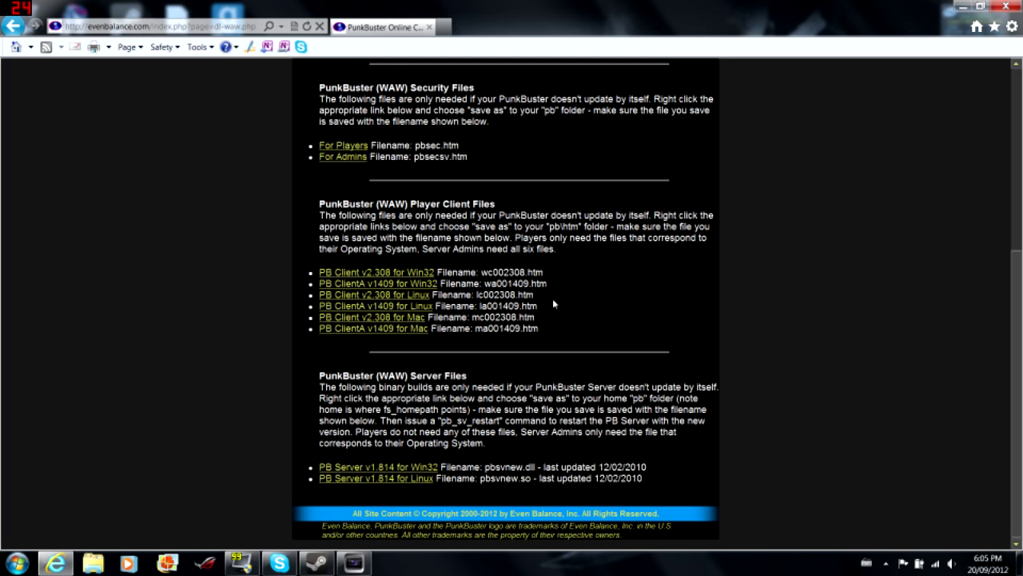
scroll(543, 312, "up", 5)
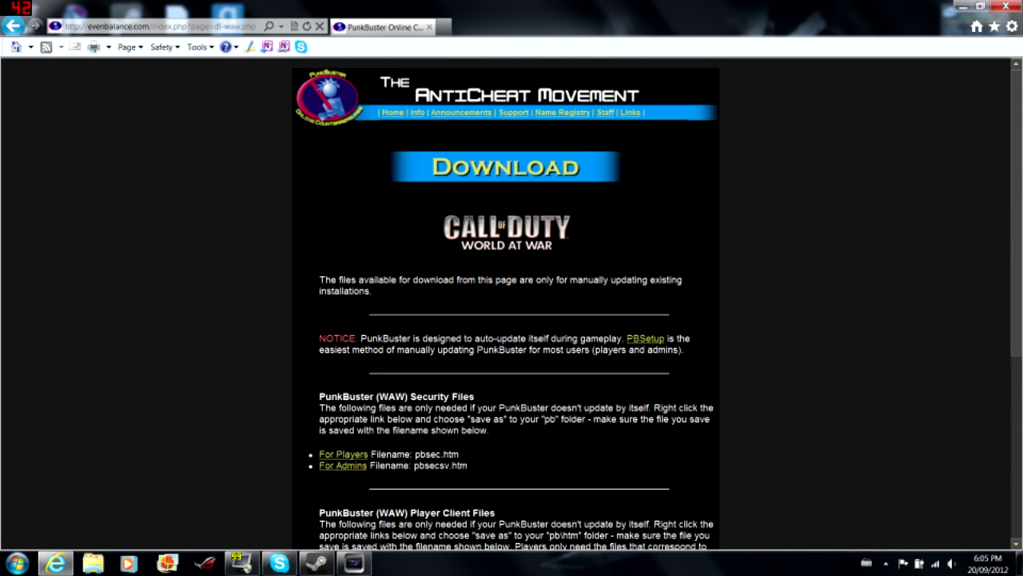
left_click_drag(319, 339, 566, 350)
left_click(518, 350)
left_click(558, 351)
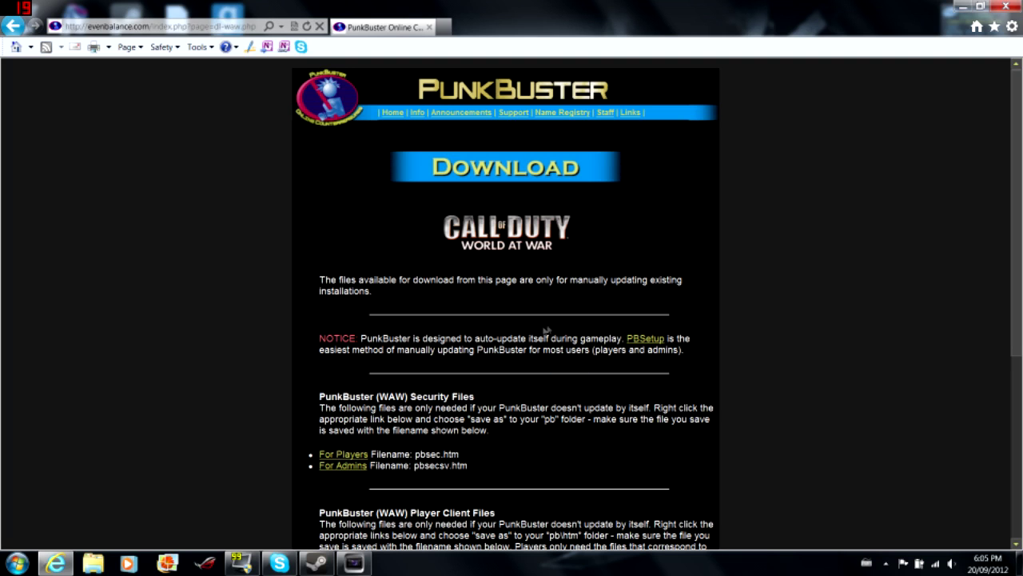
left_click_drag(497, 339, 729, 353)
left_click(486, 321)
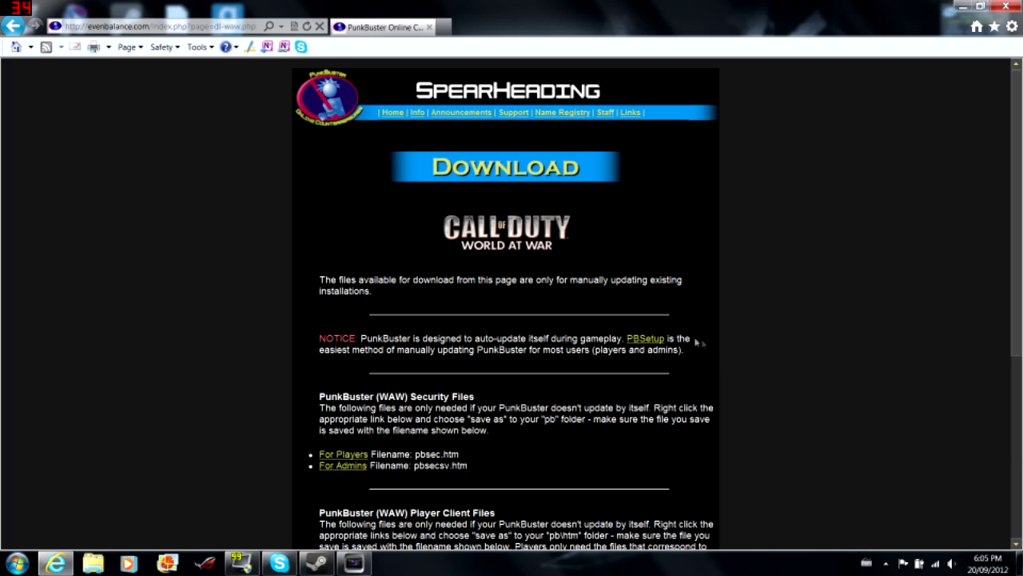
Go to the PBSetup page and choose the Windows version 3.5 download for all Windows games
left_click(644, 339)
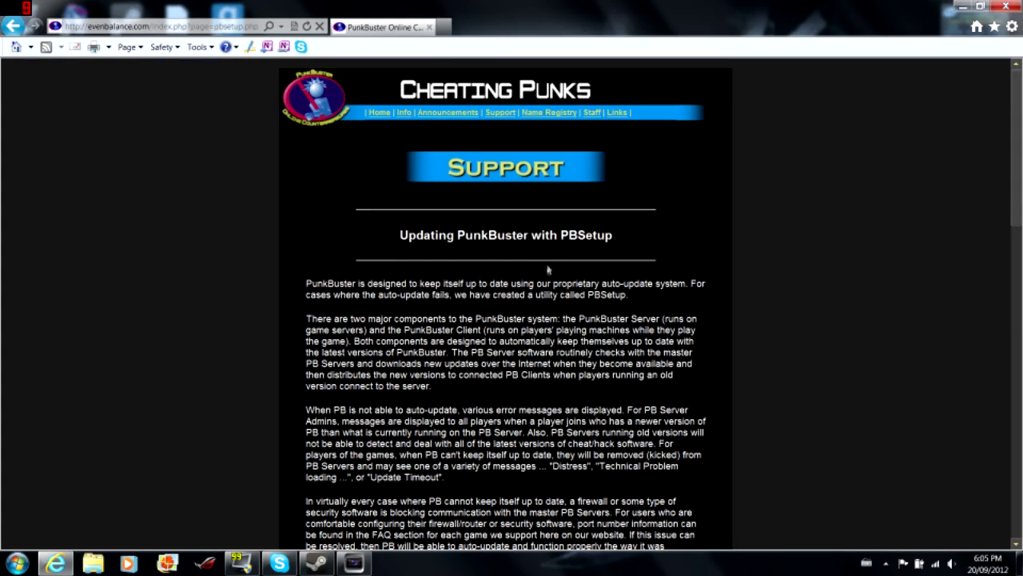
middle_click(547, 265)
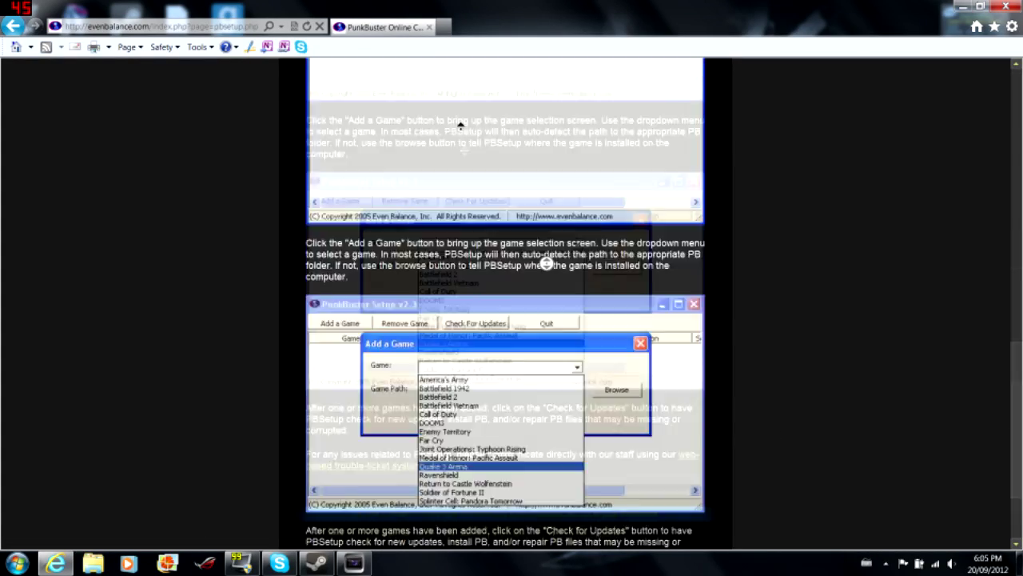
scroll(226, 329, "down", 13)
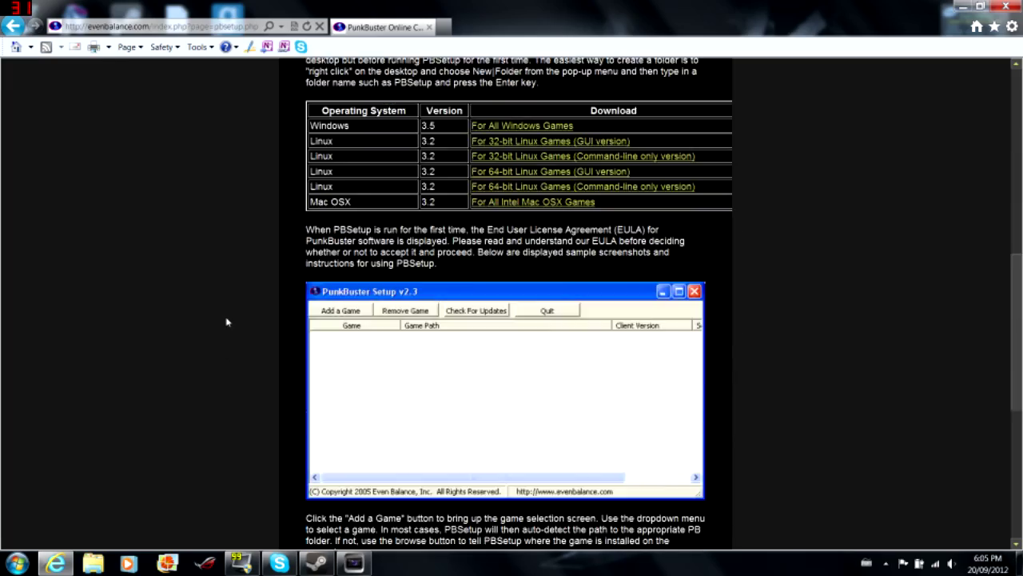
scroll(237, 307, "down", 3)
scroll(300, 308, "up", 15)
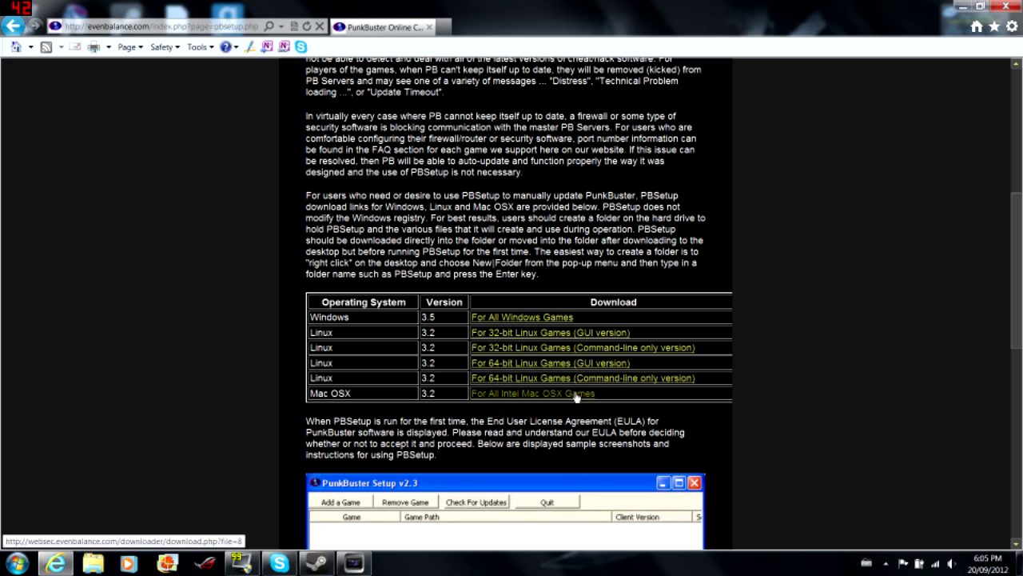
left_click(526, 319)
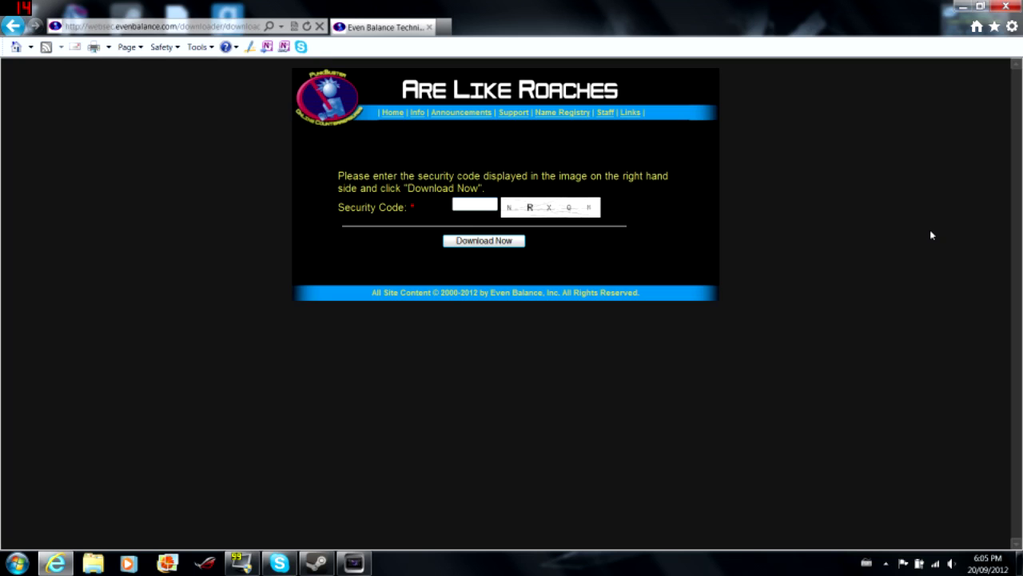
left_click(160, 26)
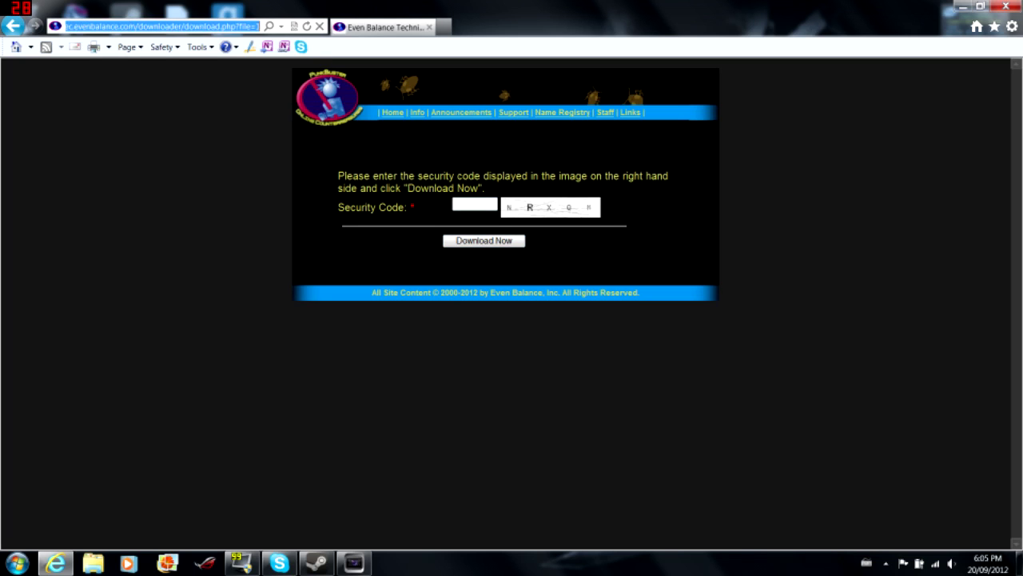
left_click_drag(131, 27, 260, 26)
left_click(282, 26)
left_click(211, 406)
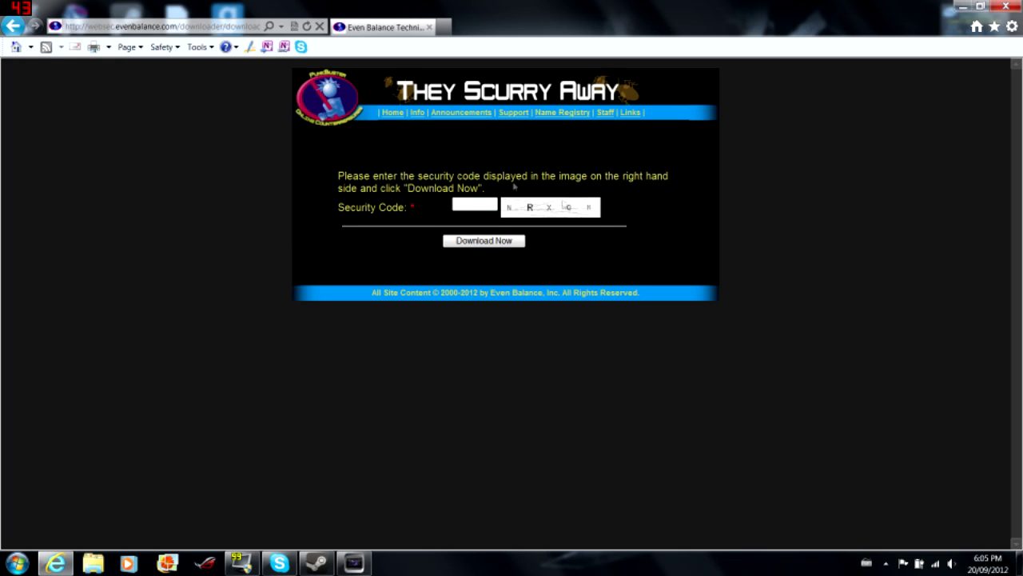
Enter the security code from the image and request the pbsetup.zip download
left_click(474, 205)
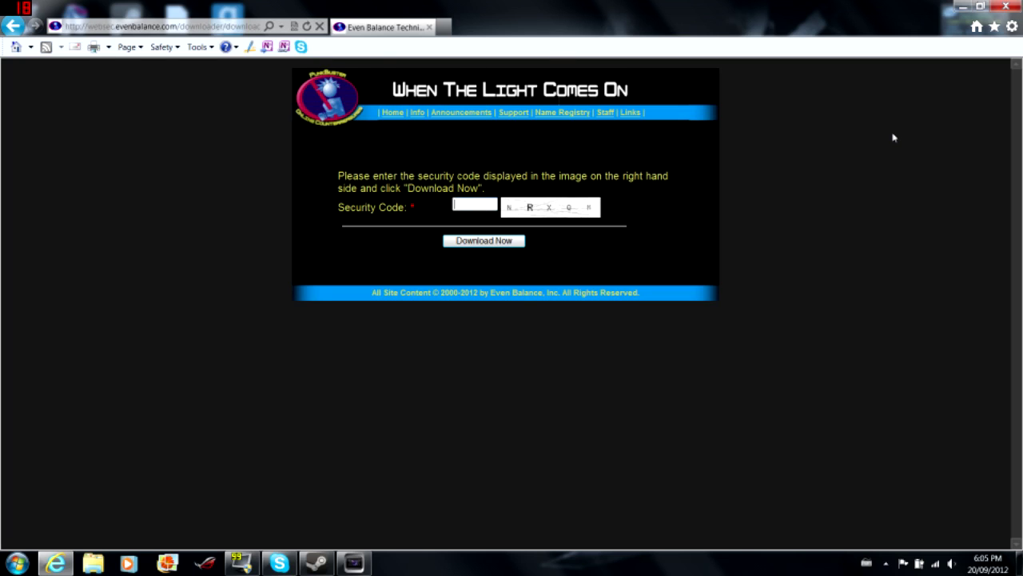
type("NRXQM")
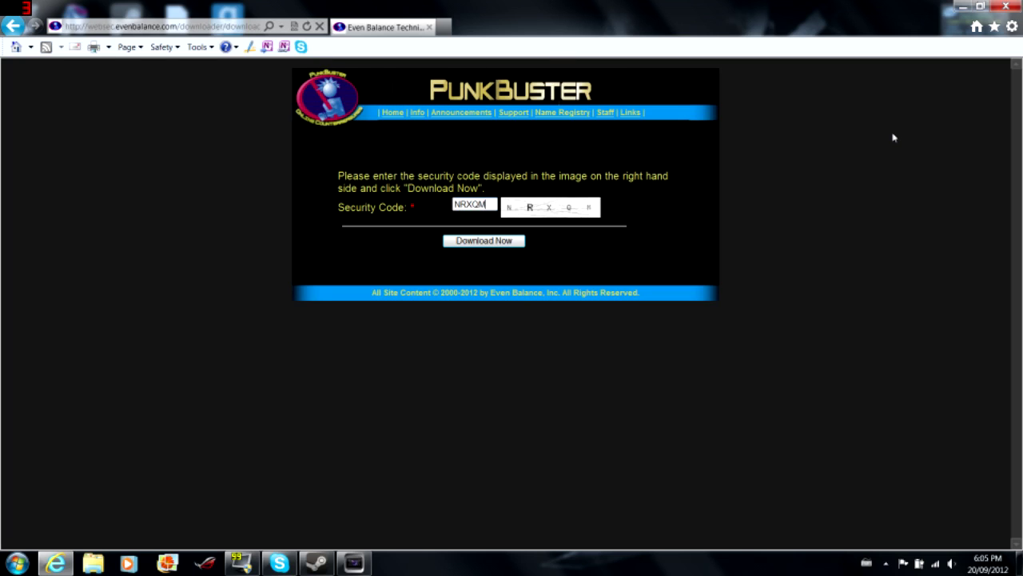
left_click(494, 242)
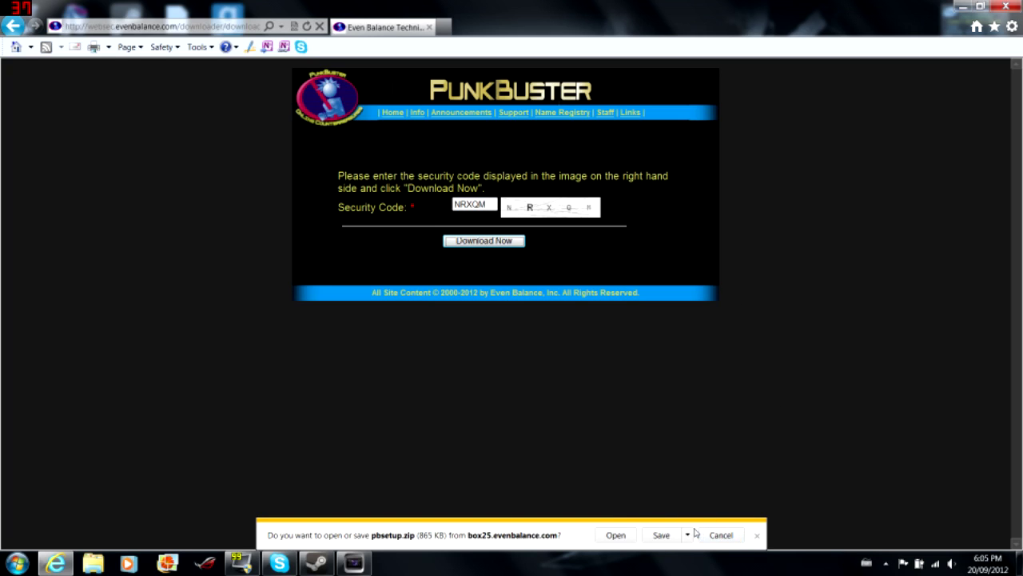
left_click(688, 534)
left_click(885, 390)
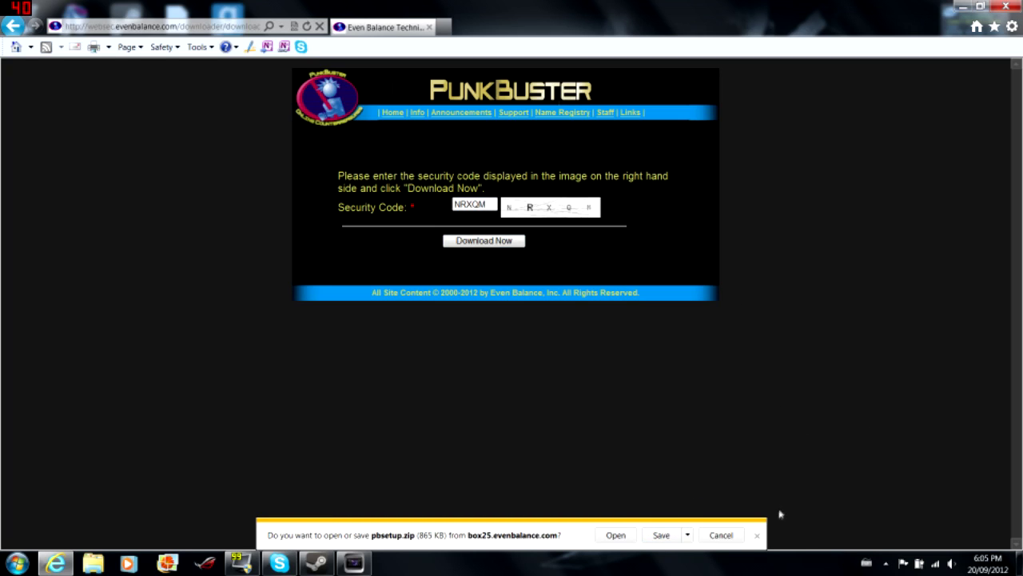
Dismiss the download prompt, close the browser, and open the pbsetup archive from the desktop
left_click(758, 536)
left_click(1005, 5)
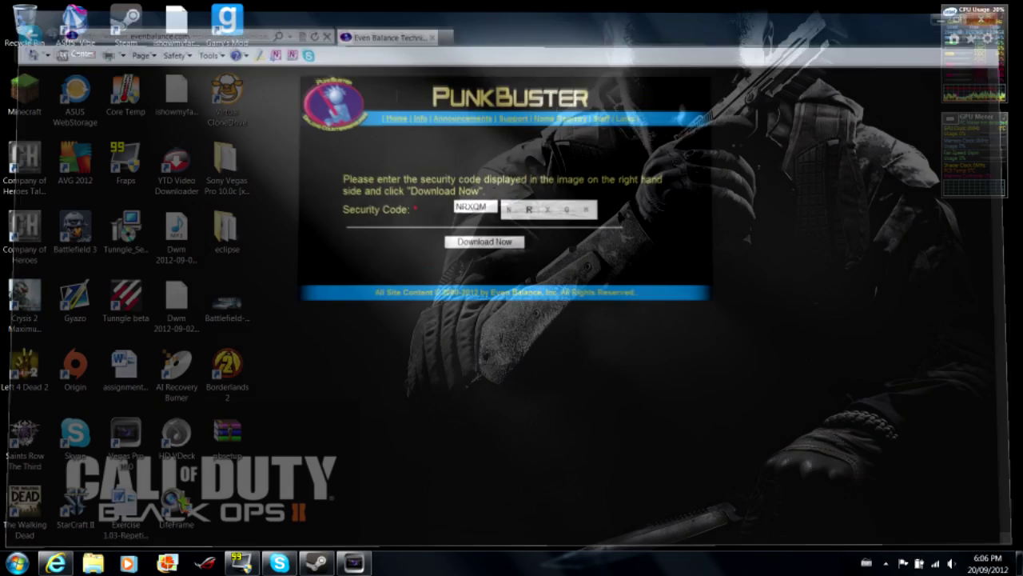
double_click(240, 436)
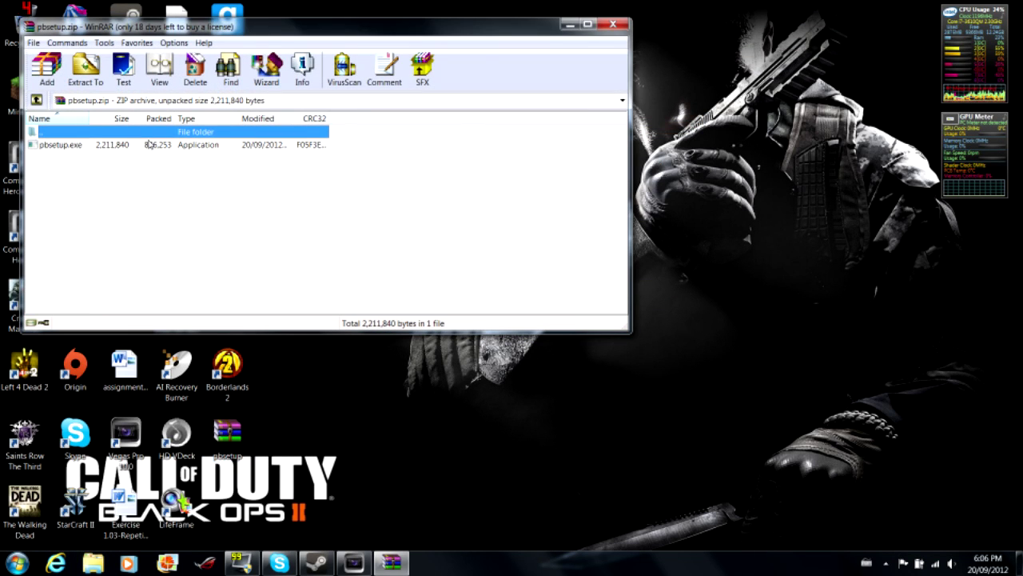
left_click_drag(264, 30, 414, 76)
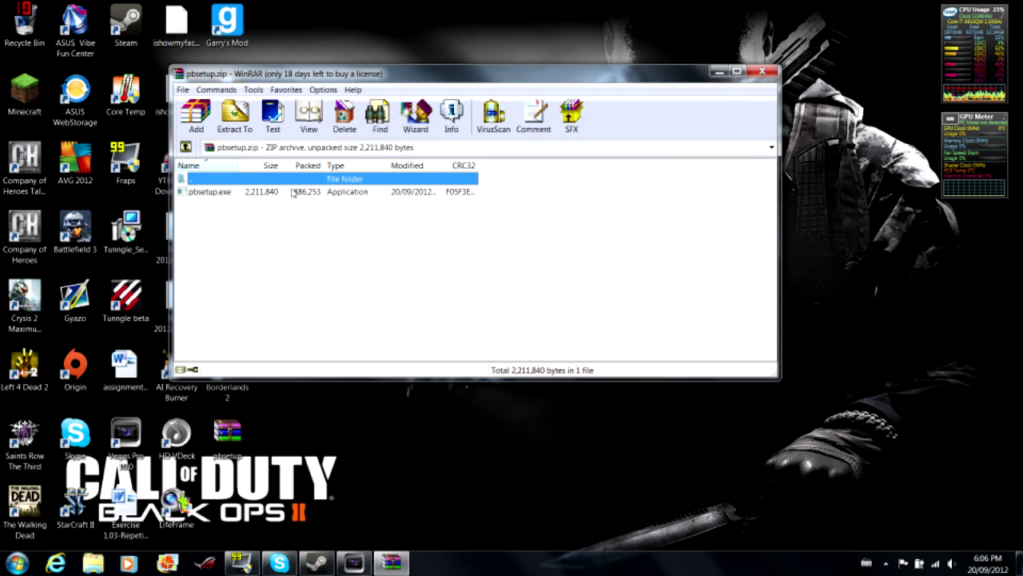
left_click_drag(363, 297, 318, 235)
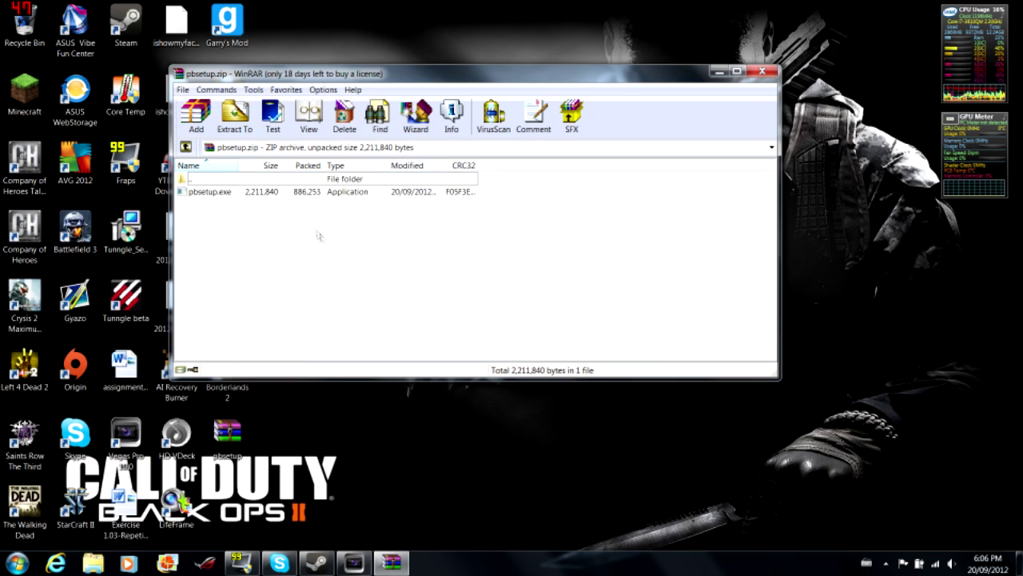
Run pbsetup.exe from the archive, decline its licence agreement once, and launch it again
double_click(284, 193)
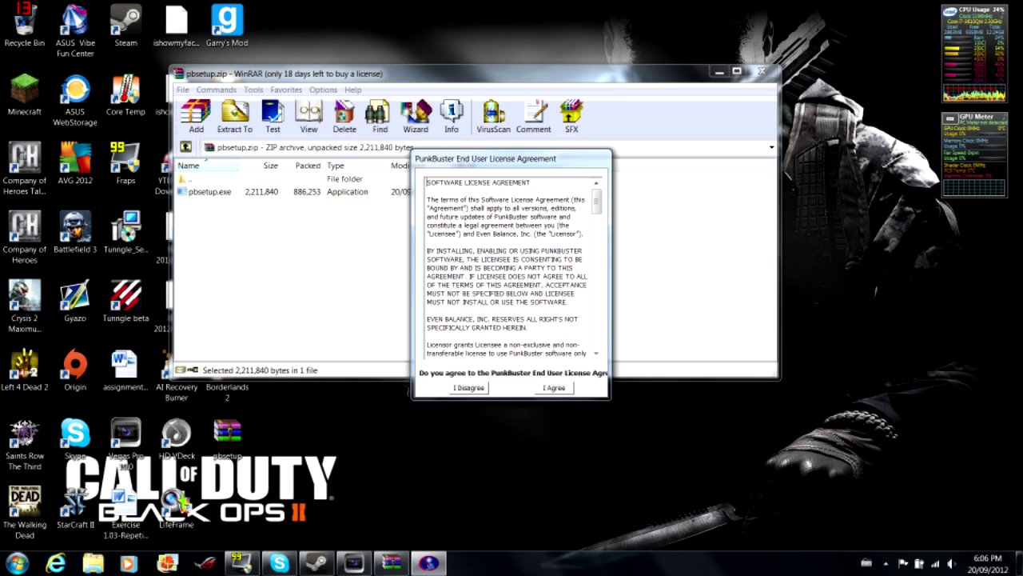
left_click(471, 390)
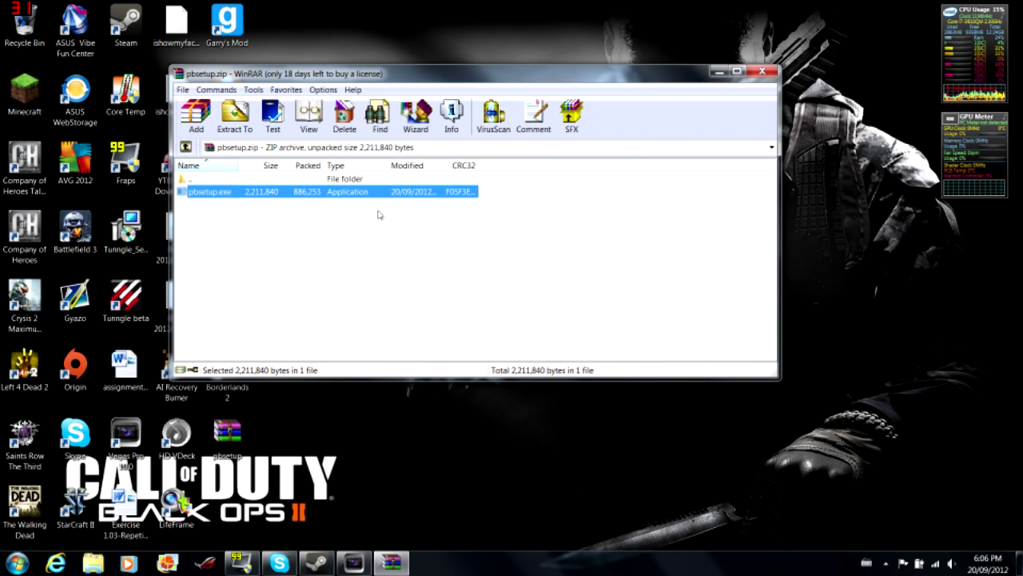
double_click(397, 192)
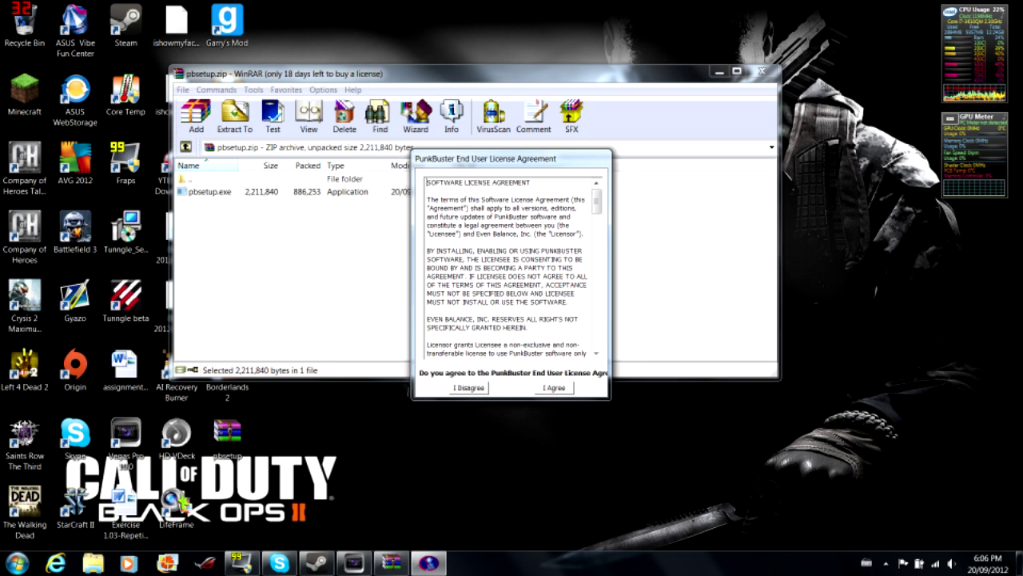
Read through the PunkBuster End User License Agreement from beginning to end
left_click_drag(425, 182, 606, 464)
left_click(544, 303)
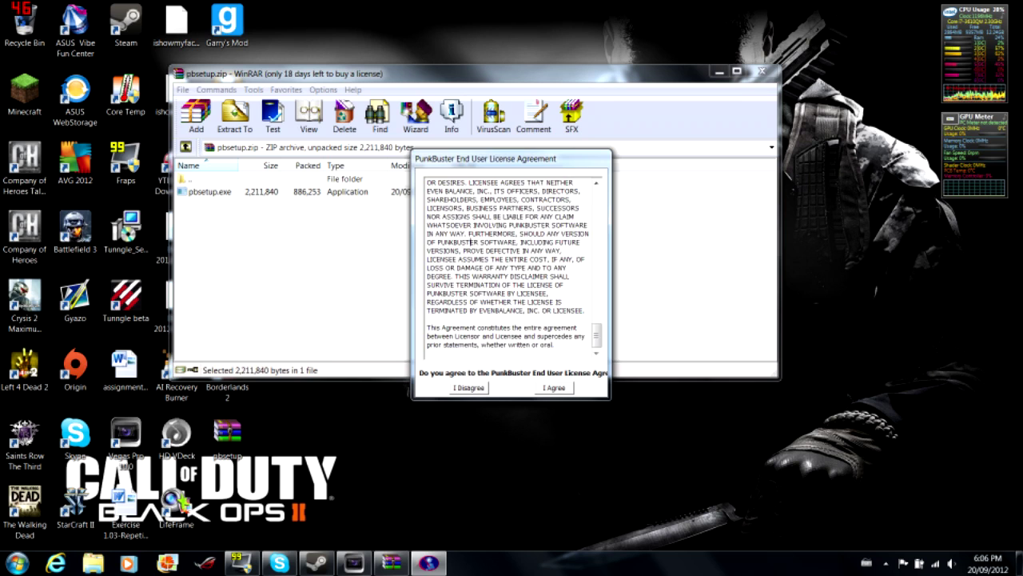
scroll(544, 296, "up", 20)
scroll(512, 267, "up", 5)
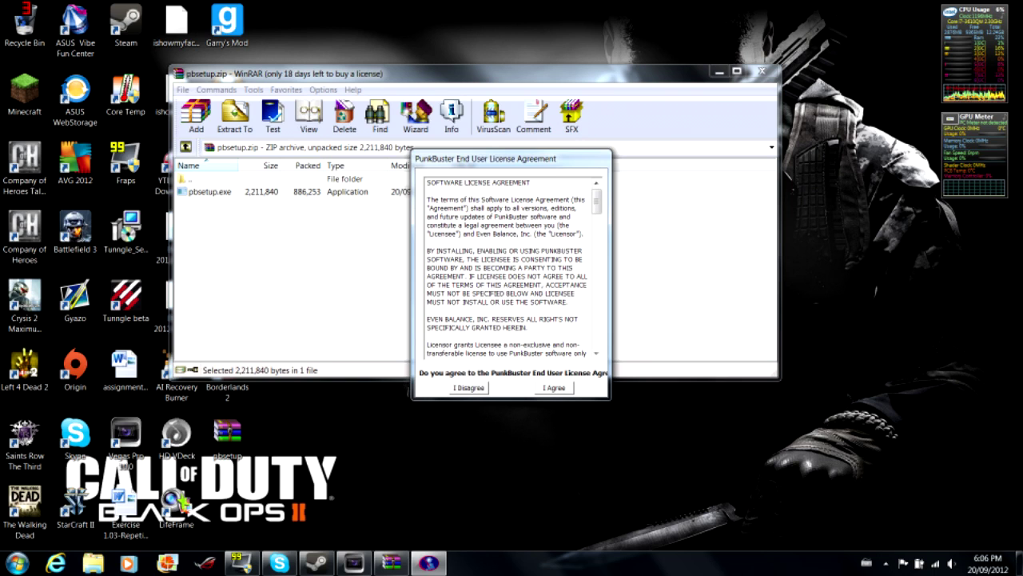
left_click_drag(512, 233, 589, 448)
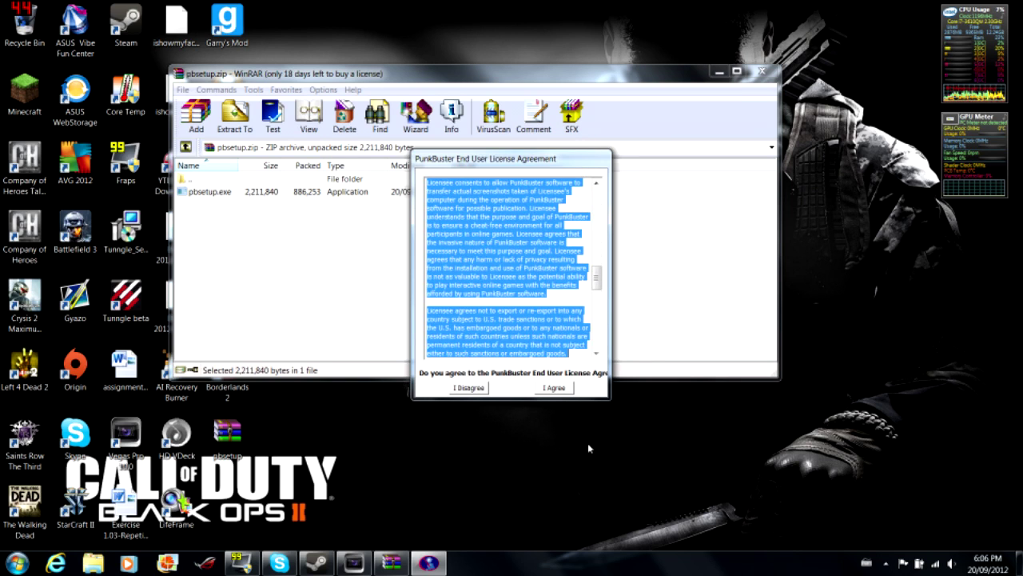
left_click(550, 326)
scroll(550, 326, "down", 5)
scroll(550, 199, "up", 12)
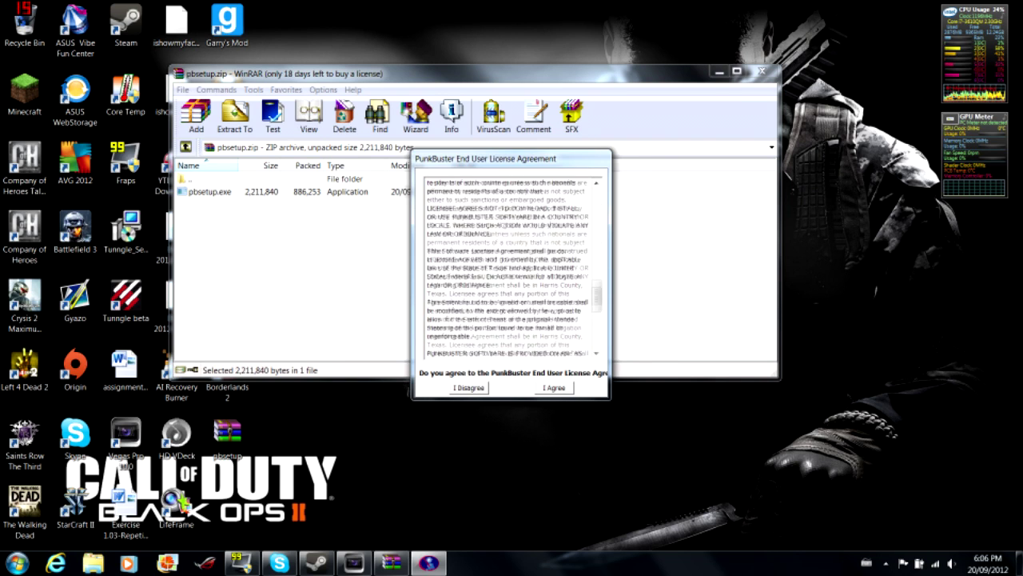
scroll(550, 199, "up", 5)
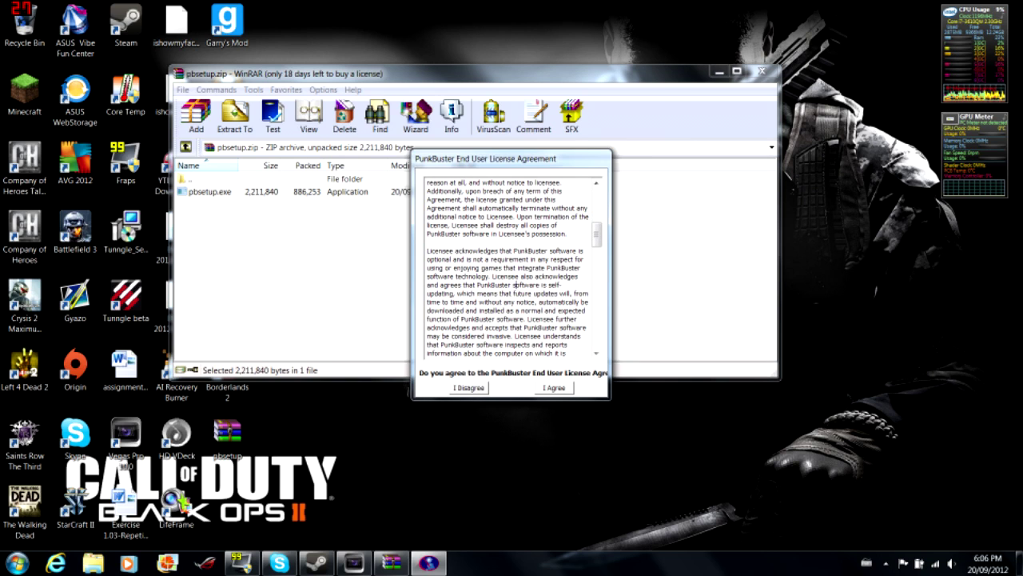
scroll(508, 268, "up", 5)
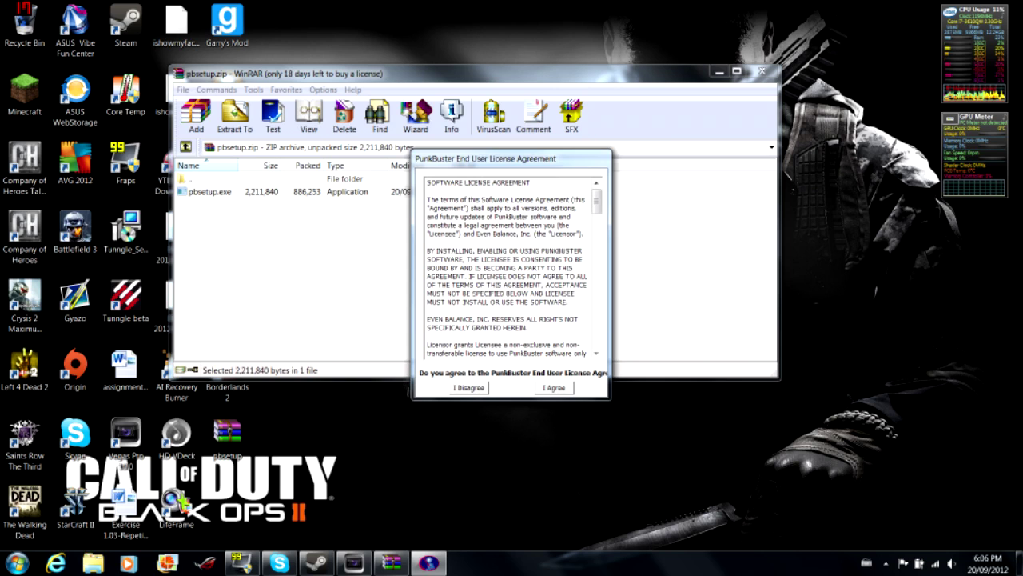
scroll(507, 268, "down", 15)
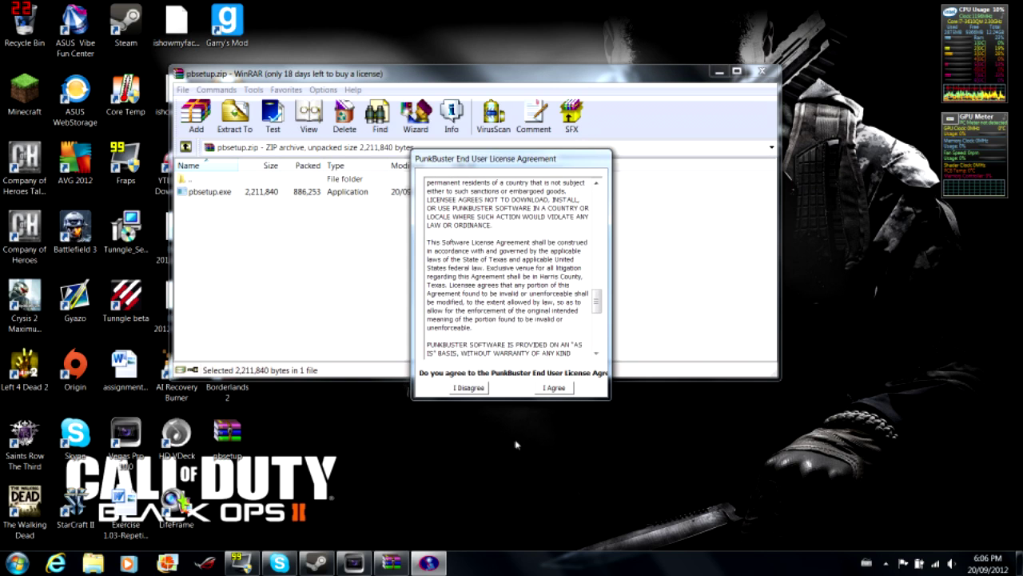
scroll(515, 445, "down", 8)
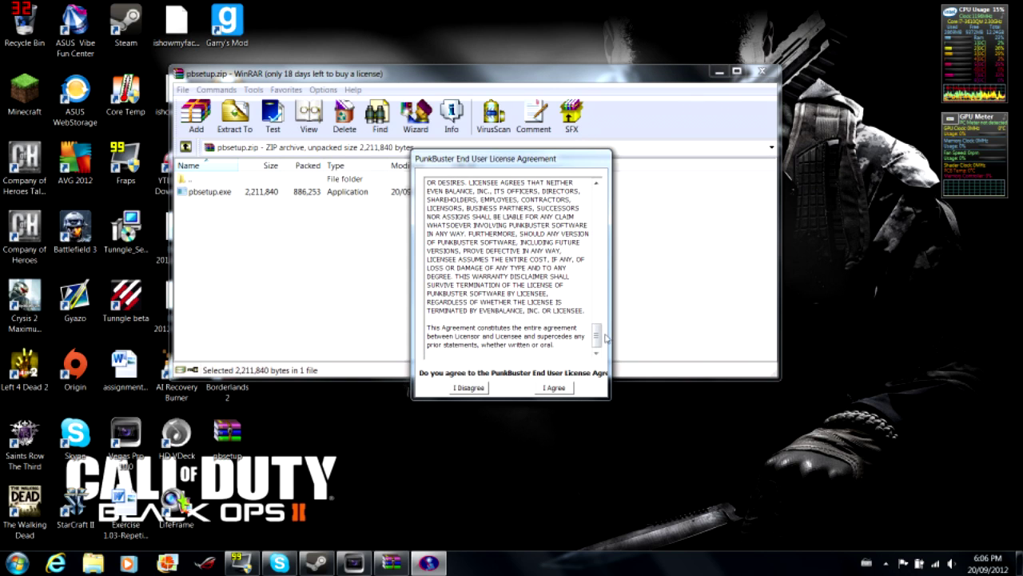
left_click_drag(597, 339, 621, 88)
left_click_drag(603, 337, 608, 188)
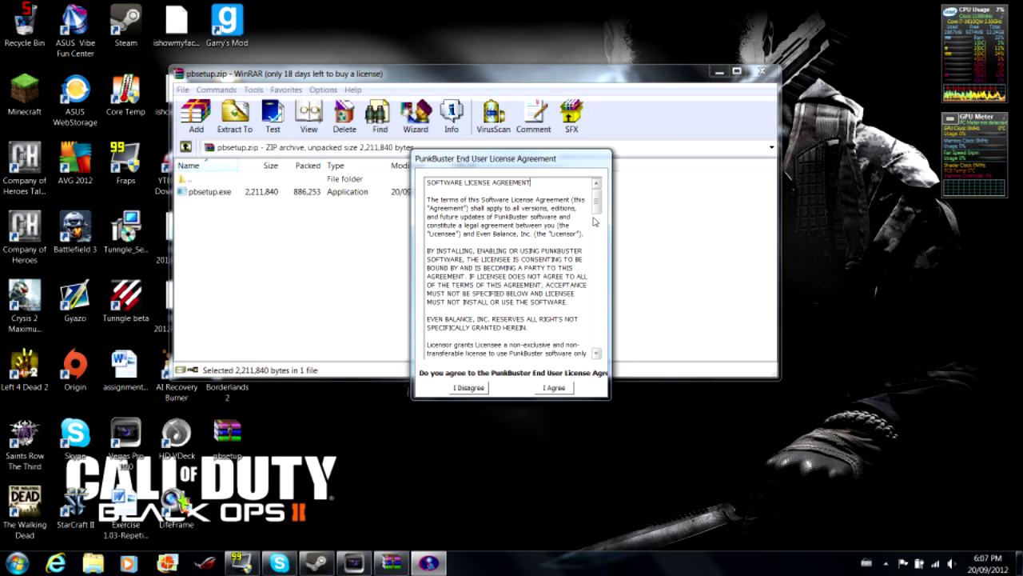
scroll(512, 268, "down", 4)
scroll(512, 267, "up", 4)
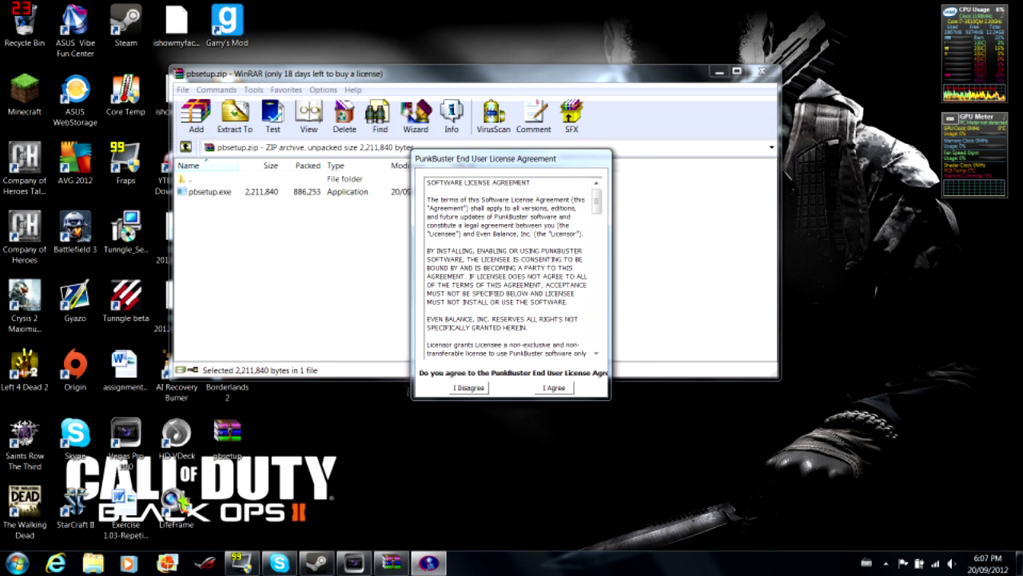
scroll(515, 268, "down", 5)
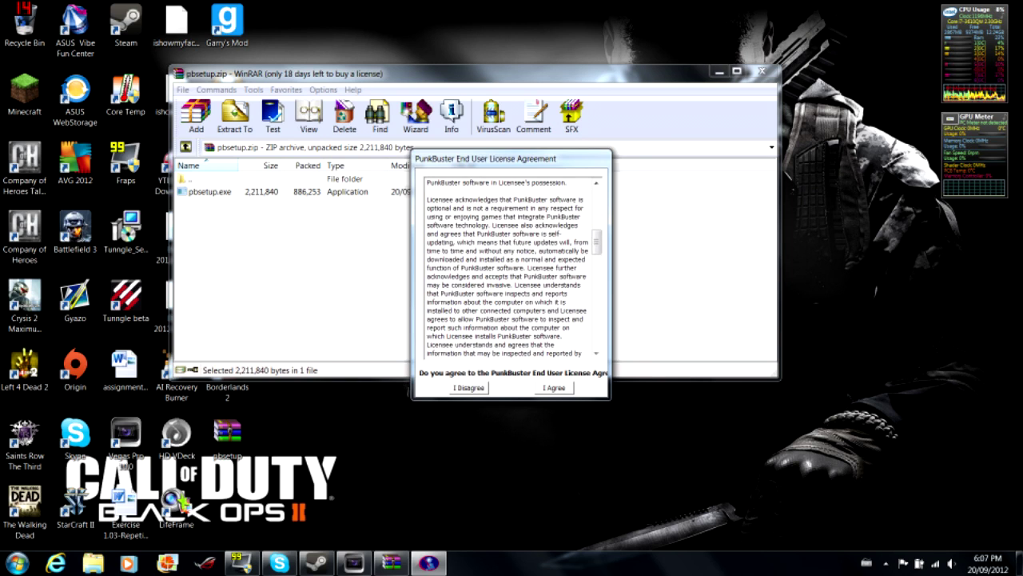
scroll(512, 268, "down", 2)
scroll(512, 268, "up", 5)
scroll(512, 267, "down", 6)
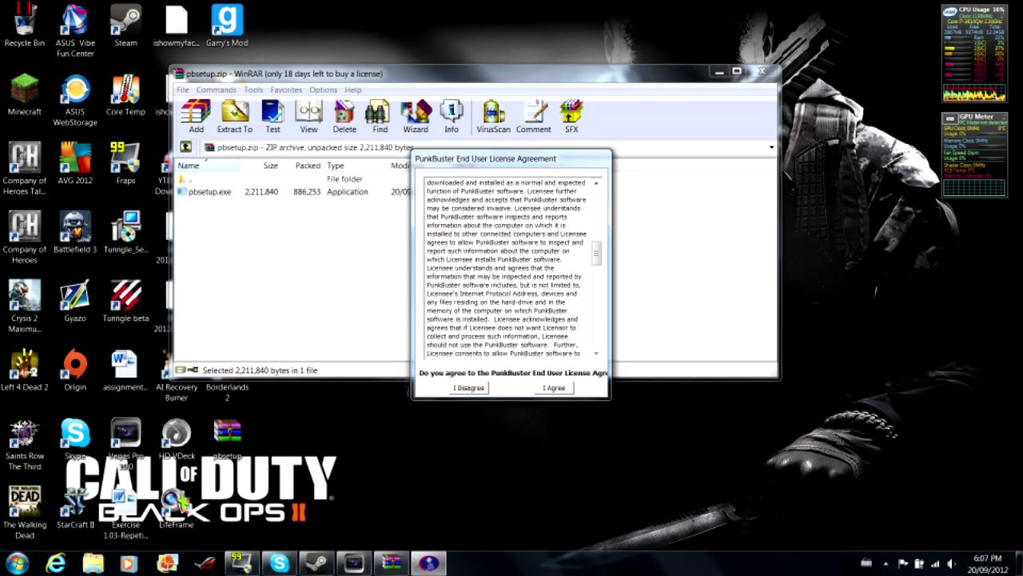
scroll(511, 268, "down", 10)
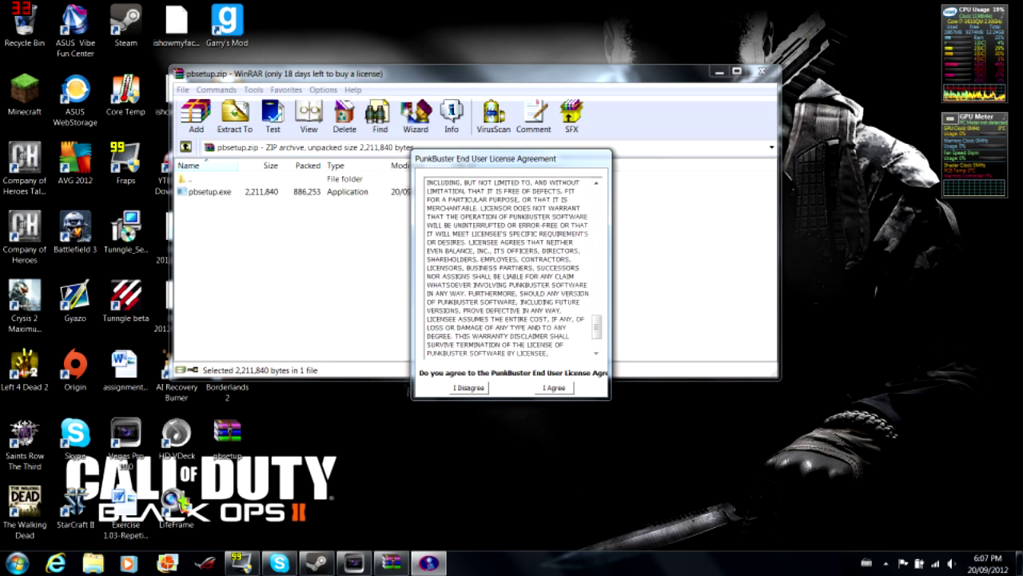
scroll(511, 268, "down", 3)
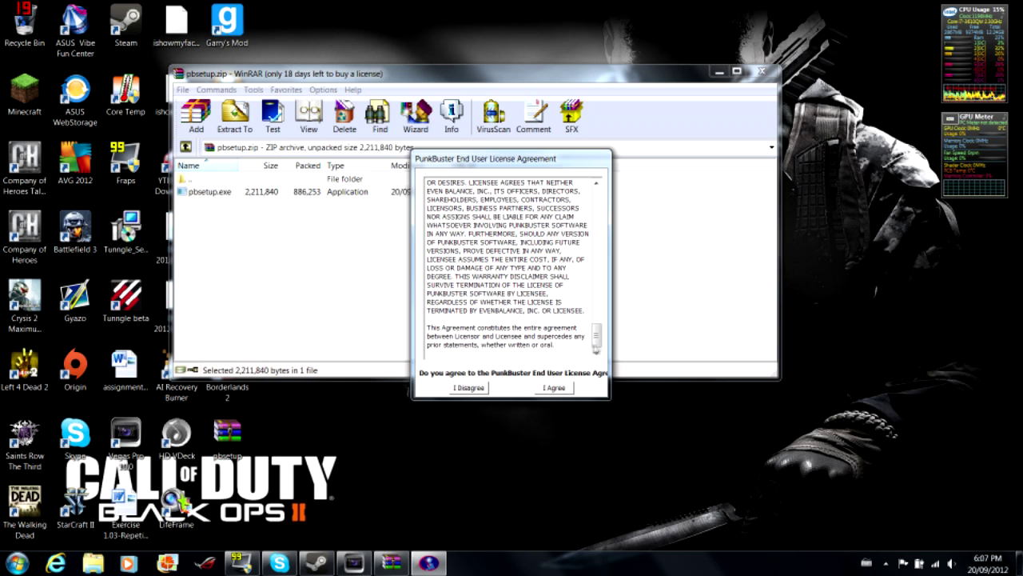
Accept the PunkBuster End User License Agreement and let PBSetup check for updates on its first run
left_click_drag(596, 334, 598, 207)
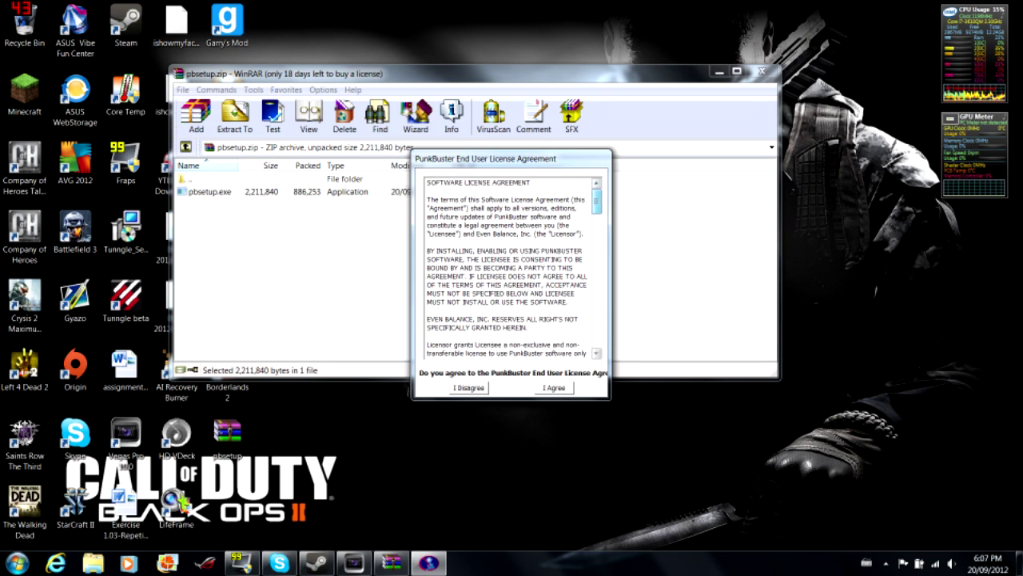
left_click(551, 388)
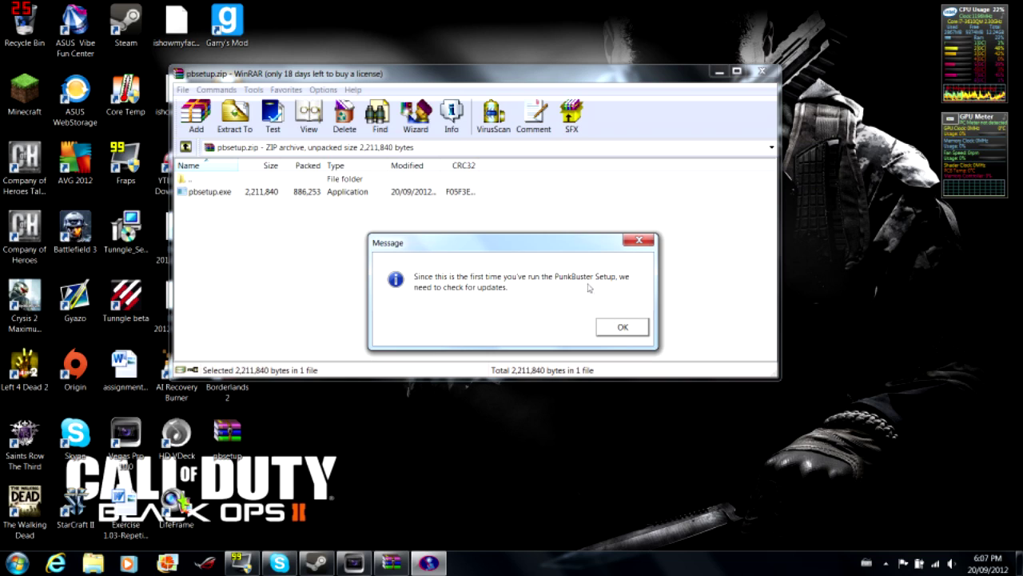
left_click(614, 327)
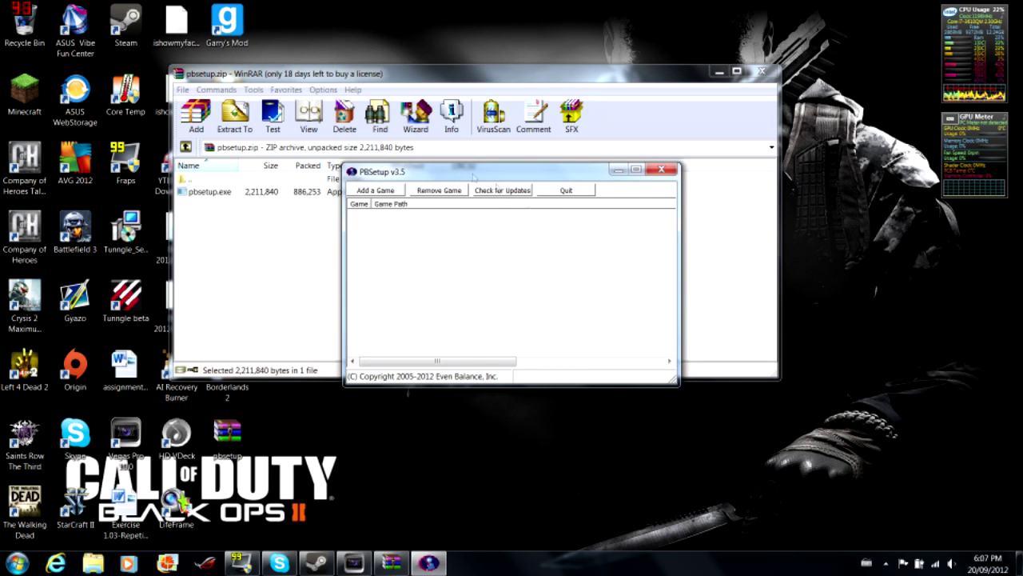
Start adding a game in PBSetup and choose Call of Duty: World at War
left_click(381, 190)
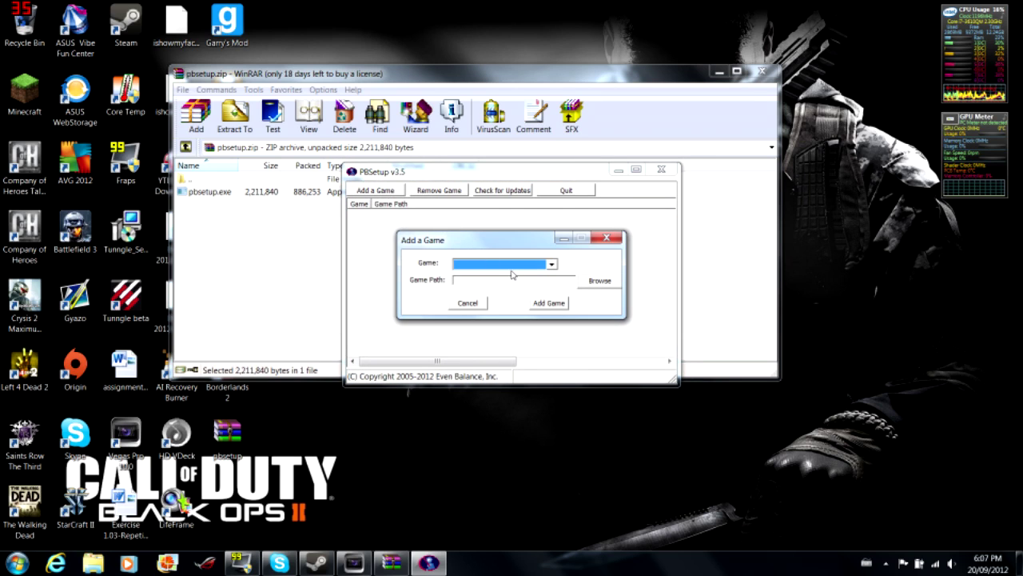
left_click(511, 267)
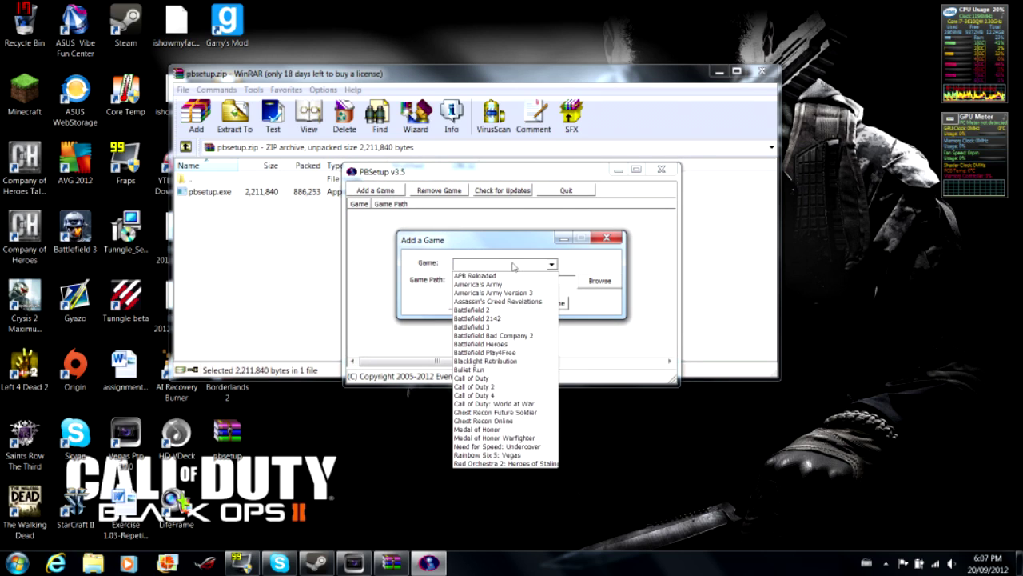
left_click(533, 406)
Switch the game to APB Reloaded to inspect its default game path, and switch back to Call of Duty: World at War
left_click(498, 269)
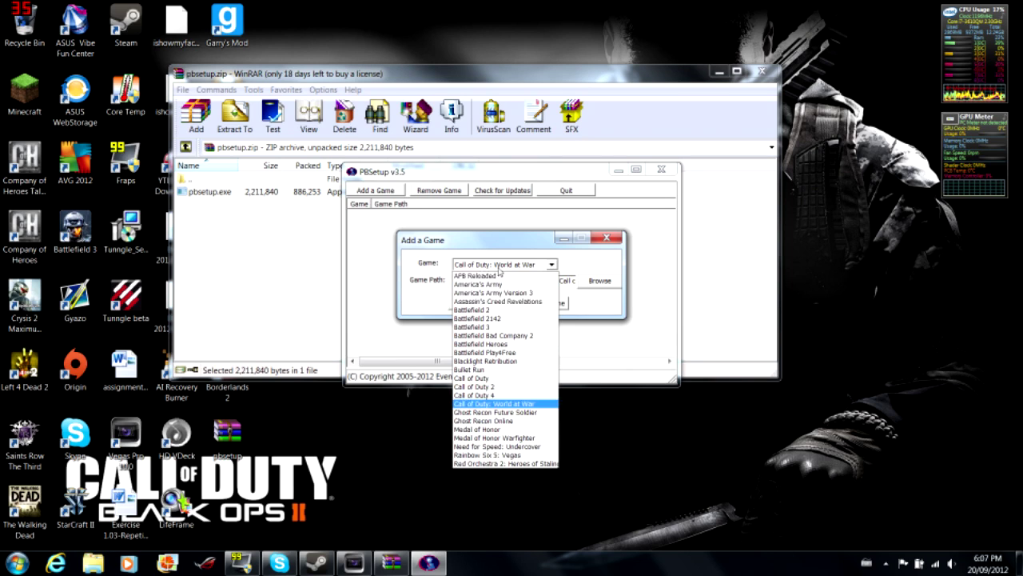
left_click(486, 276)
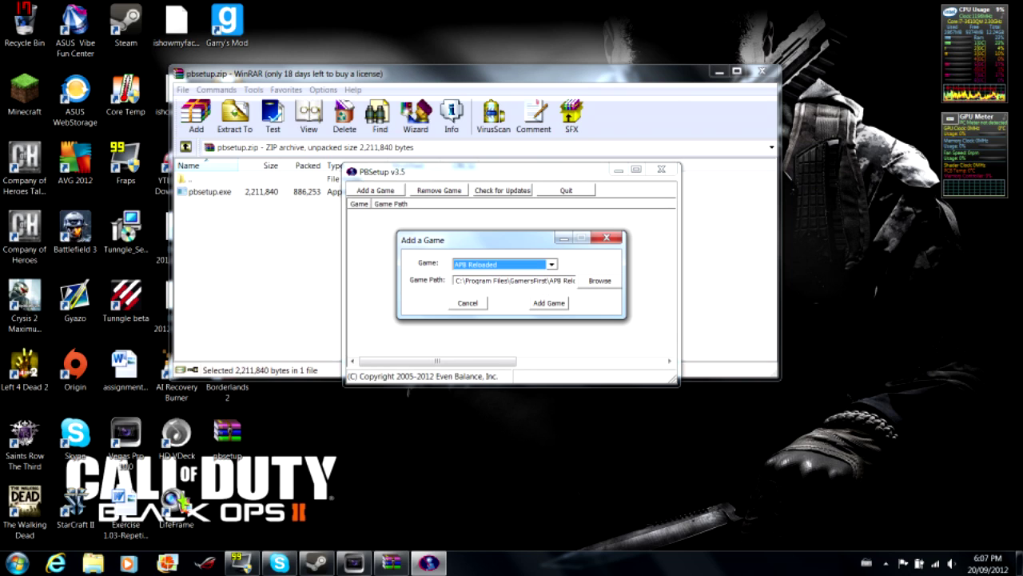
left_click(542, 280)
left_click_drag(518, 280, 485, 281)
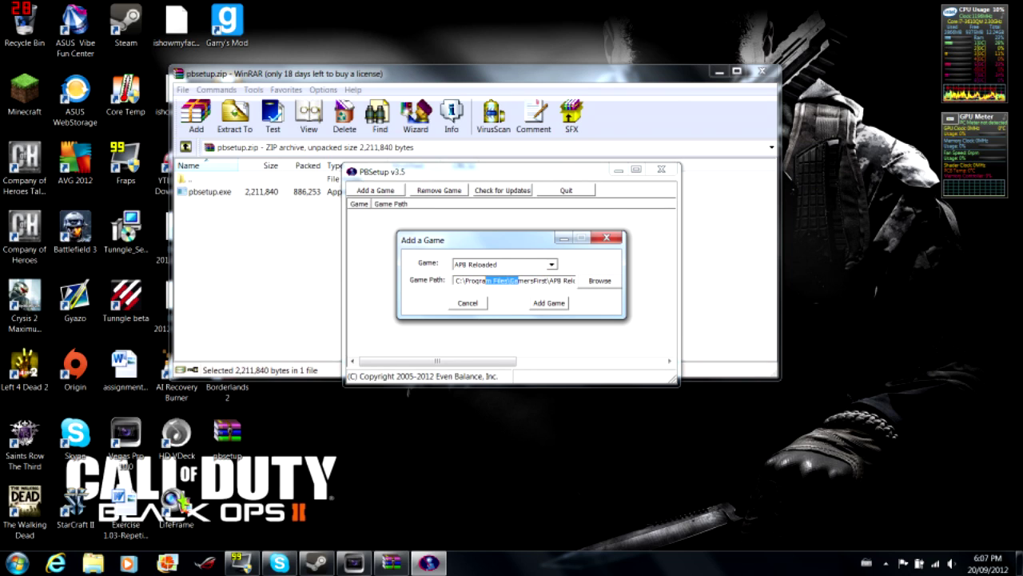
left_click(515, 279)
left_click(521, 266)
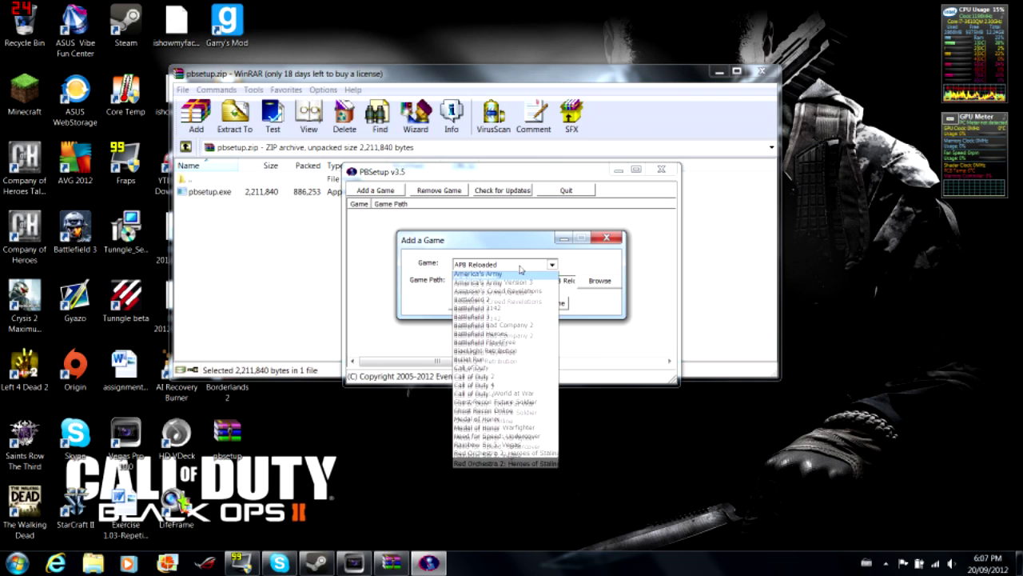
left_click(527, 404)
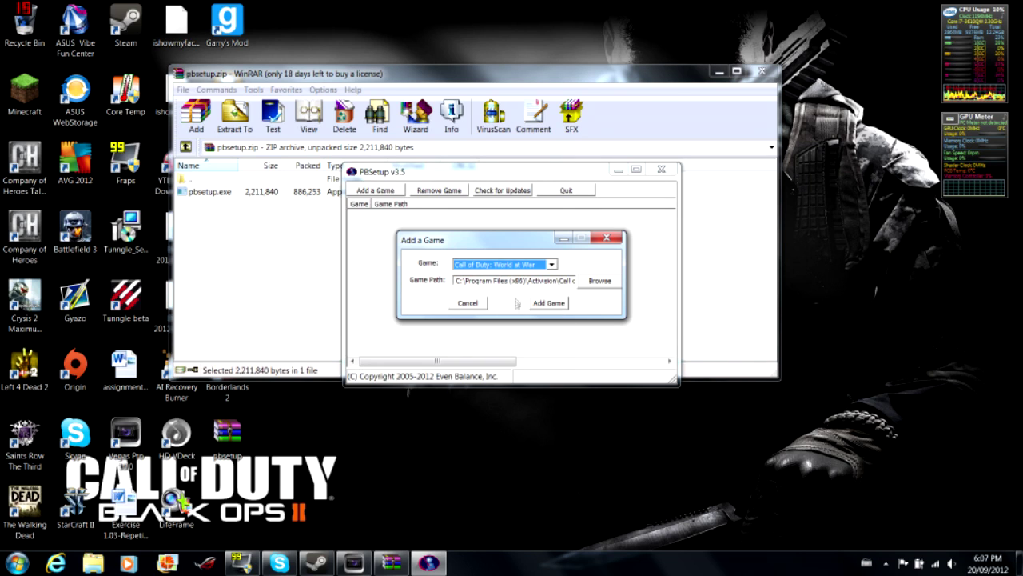
Check the World at War game path against the drive by opening the Activision folder in C:\Program Files (x86)
left_click_drag(509, 280, 459, 280)
key("super")
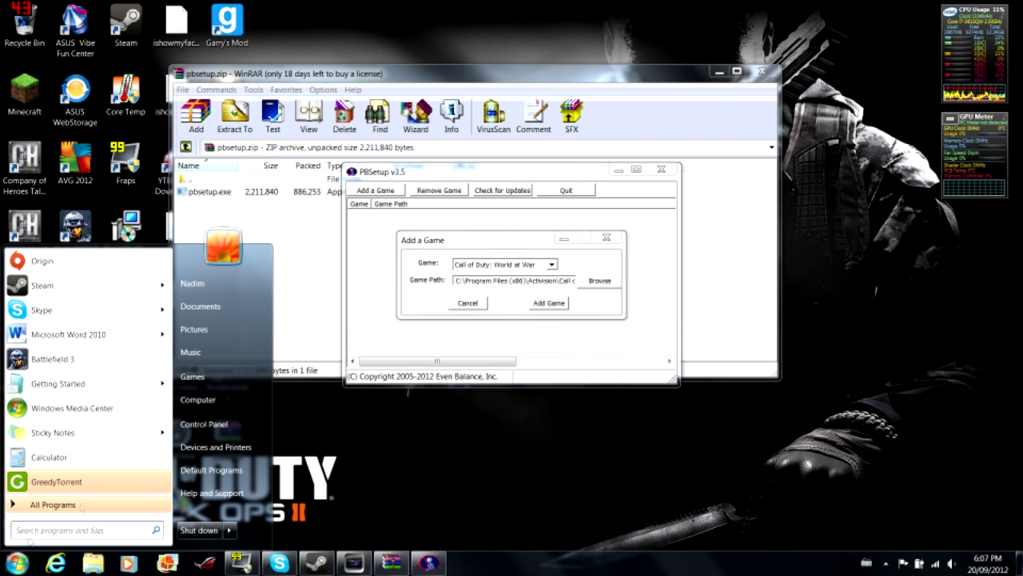
left_click(198, 399)
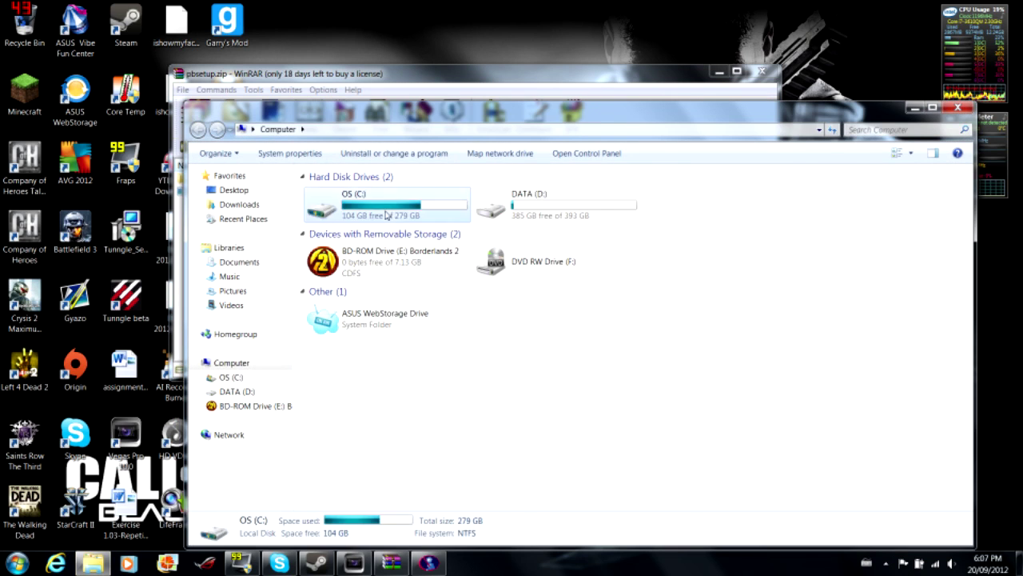
double_click(386, 215)
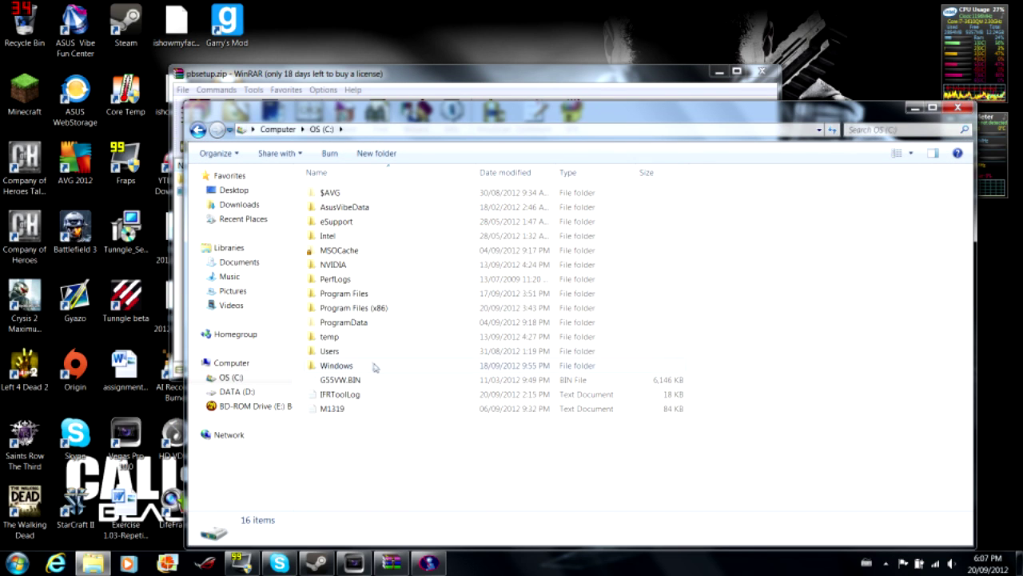
double_click(356, 307)
double_click(367, 207)
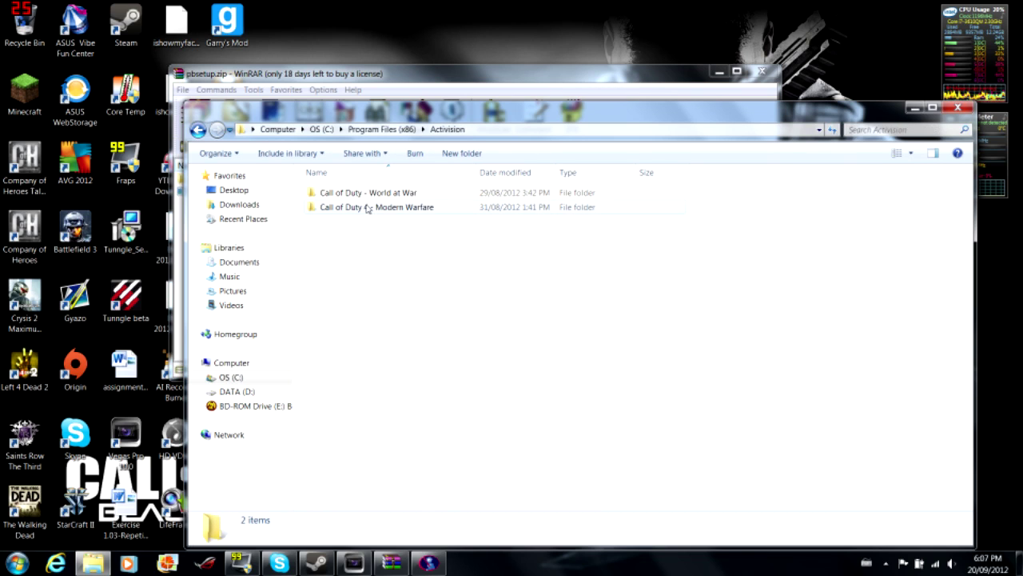
Open the Call of Duty - World at War folder in Activision and compare its location with the game path in PBSetup
double_click(368, 207)
key("BackSpace")
double_click(340, 193)
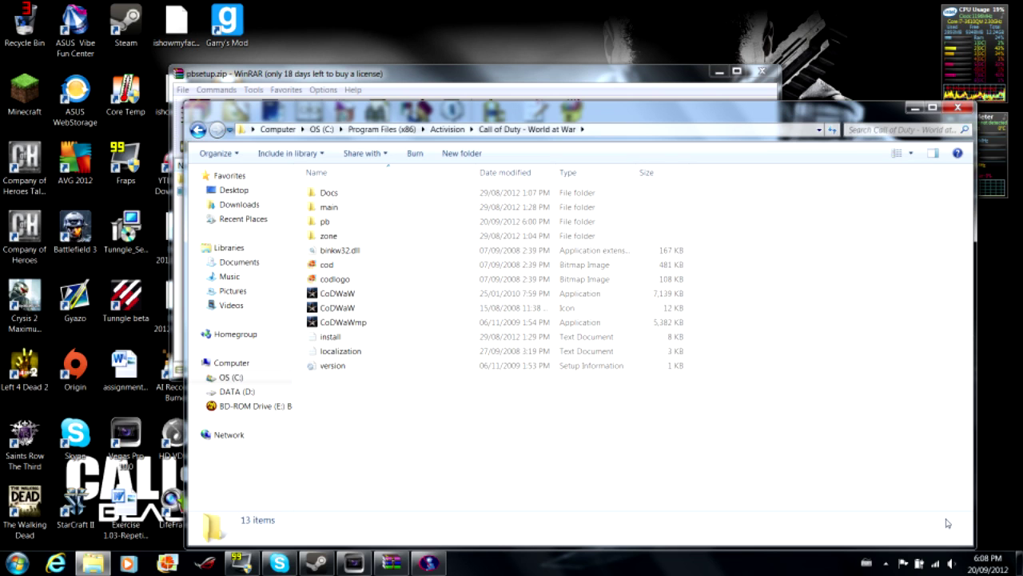
left_click_drag(766, 106, 797, 387)
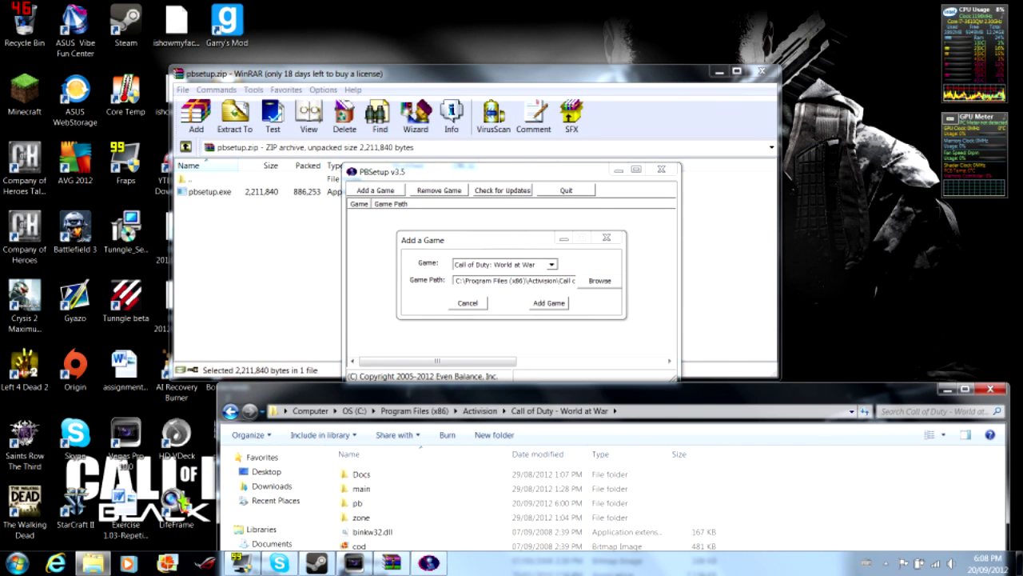
left_click_drag(561, 280, 600, 289)
left_click(558, 281)
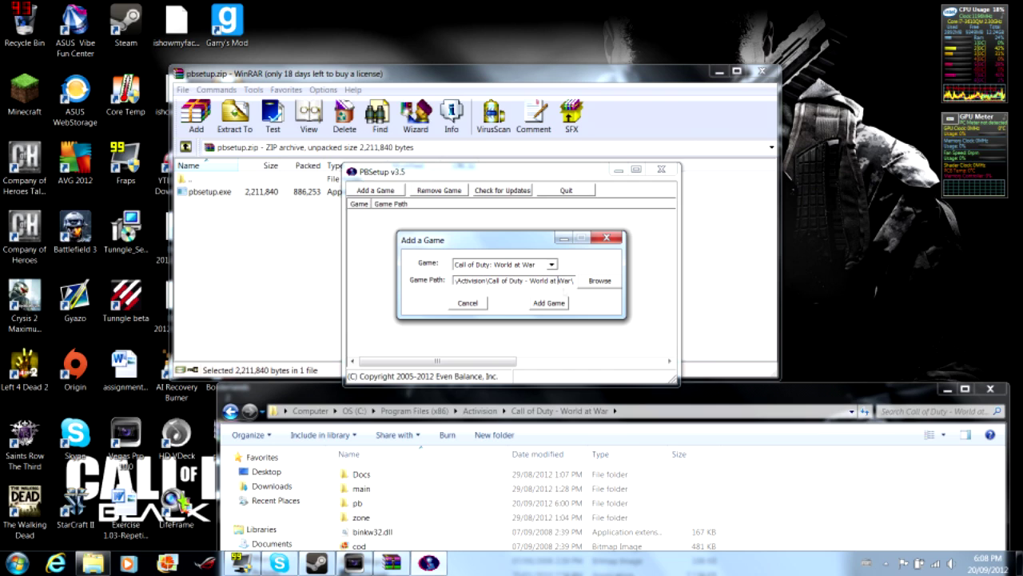
Browse for a game install path on drive C down to the Steam\steamapps\common folder
left_click(599, 280)
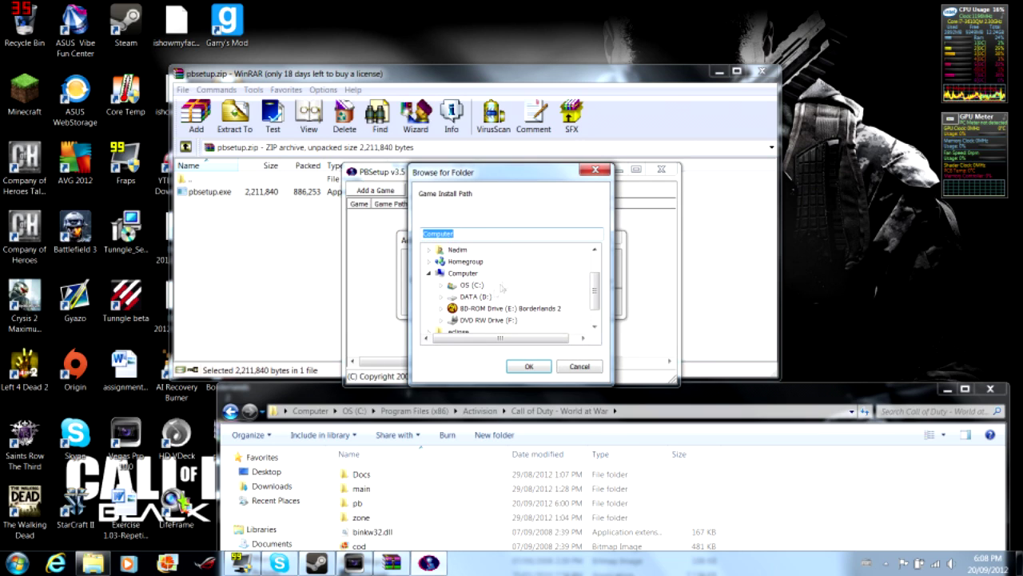
scroll(593, 292, "down", 1)
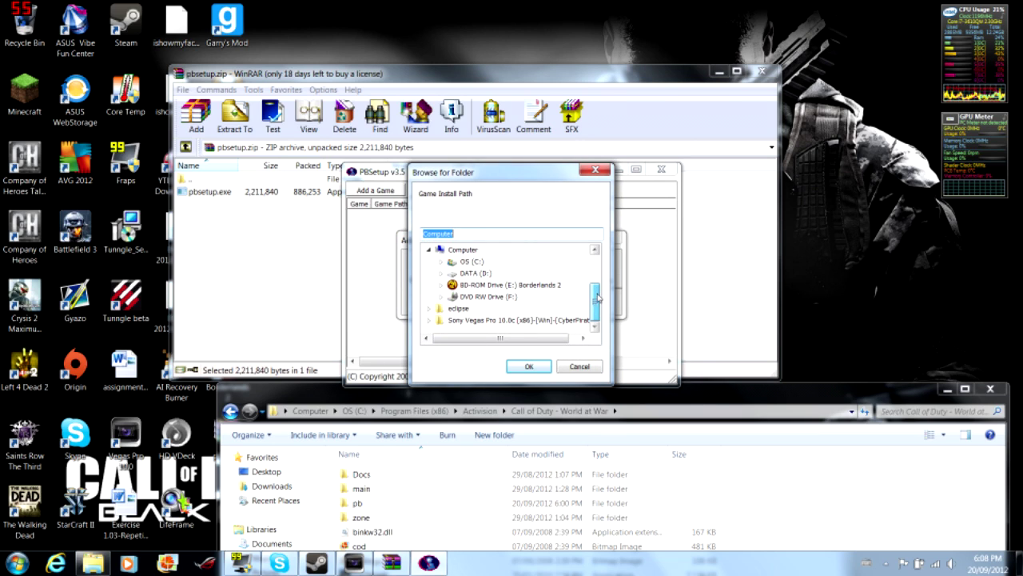
scroll(593, 298, "up", 2)
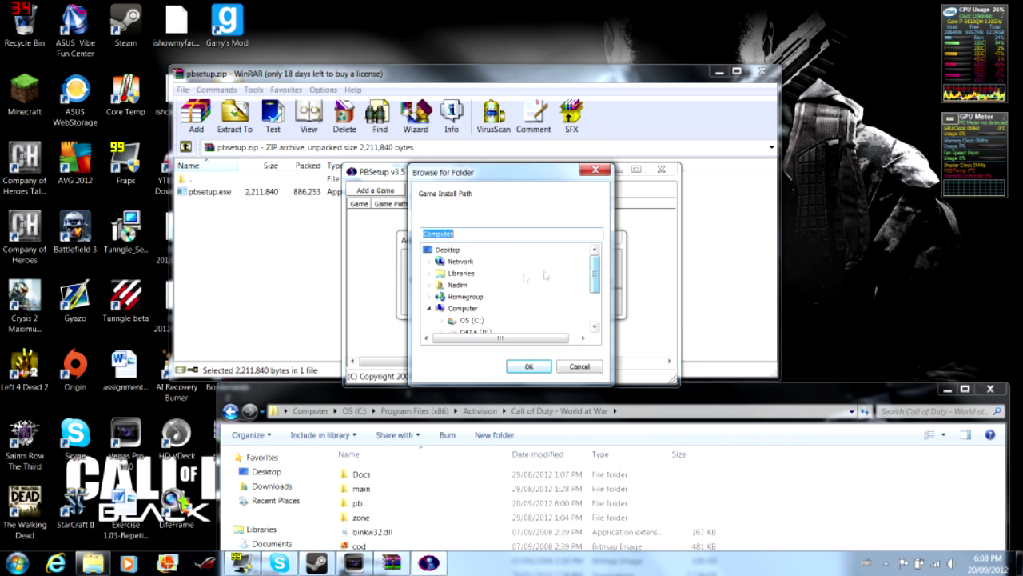
left_click(450, 320)
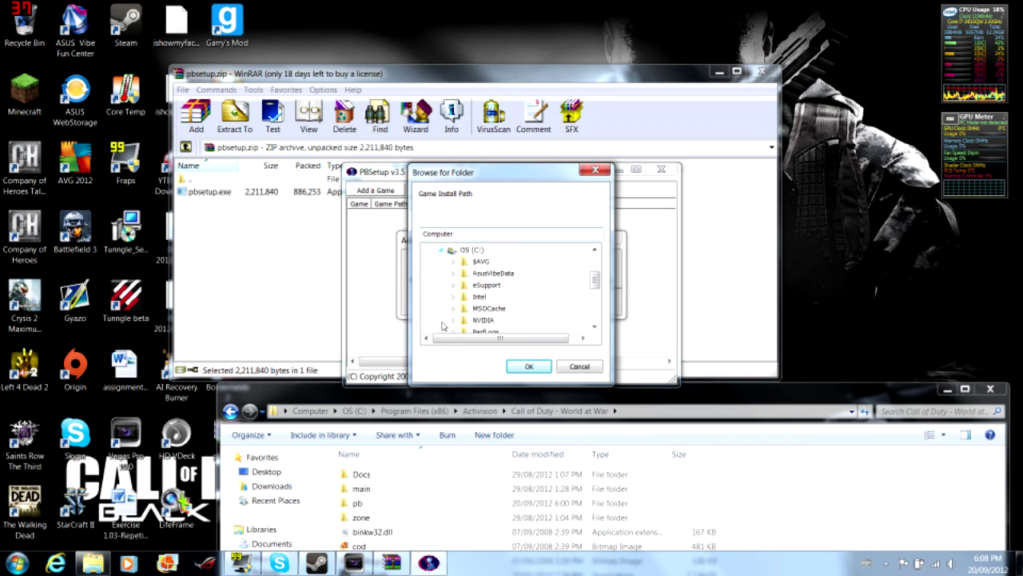
scroll(470, 306, "down", 2)
left_click(457, 284)
scroll(457, 285, "down", 5)
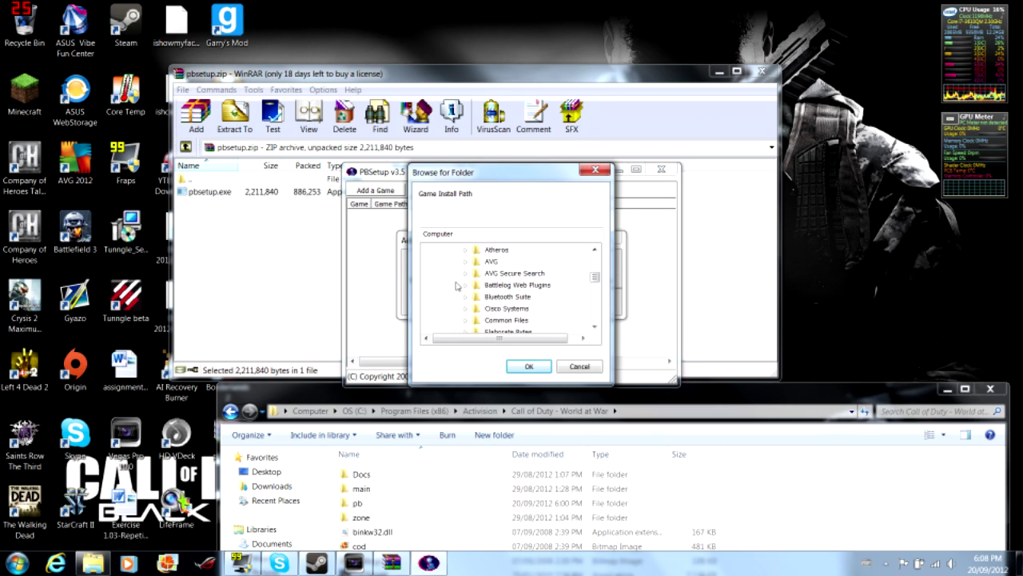
scroll(459, 288, "down", 5)
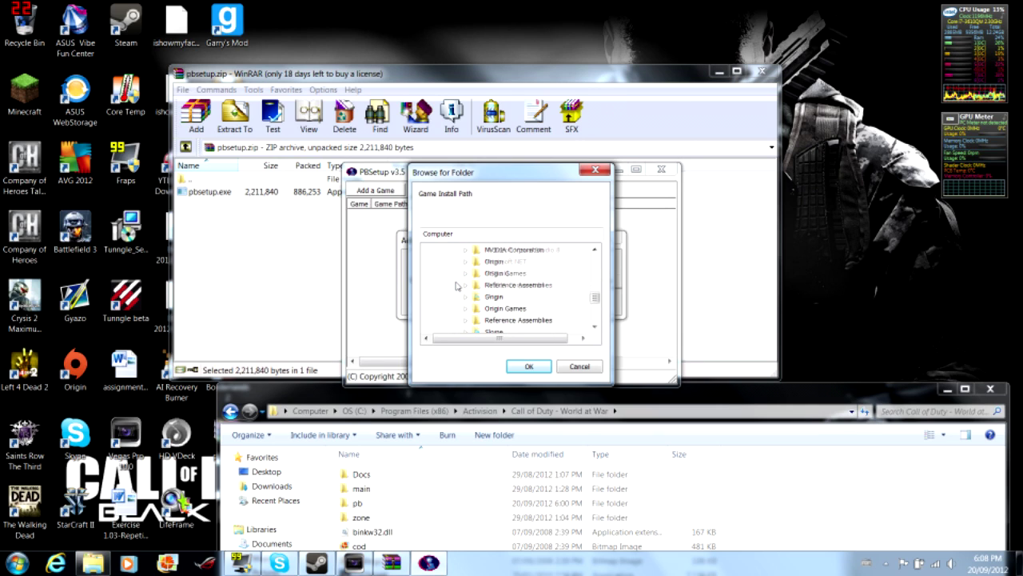
left_click(470, 298)
scroll(470, 296, "down", 4)
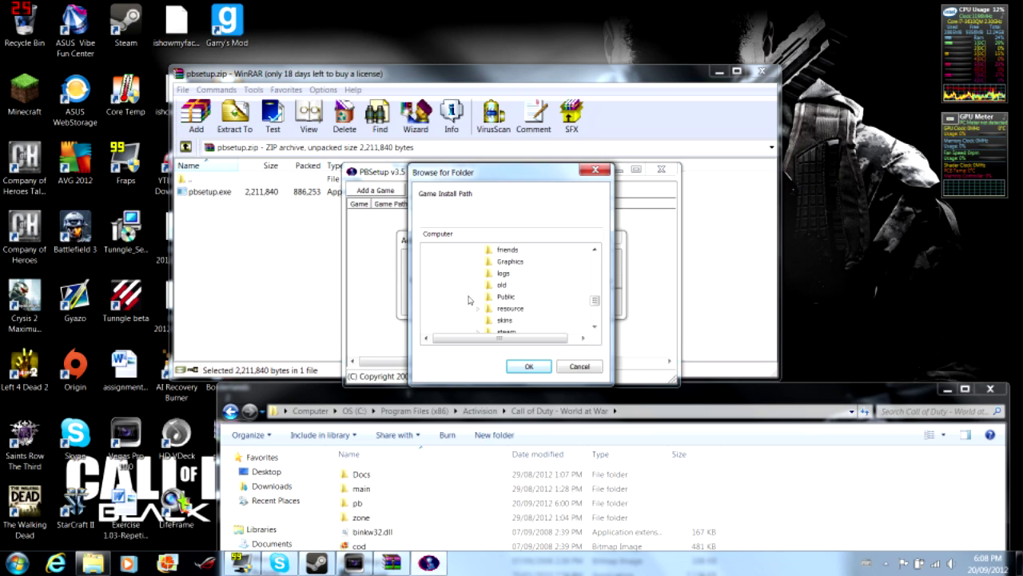
scroll(467, 277, "up", 1)
left_click(479, 308)
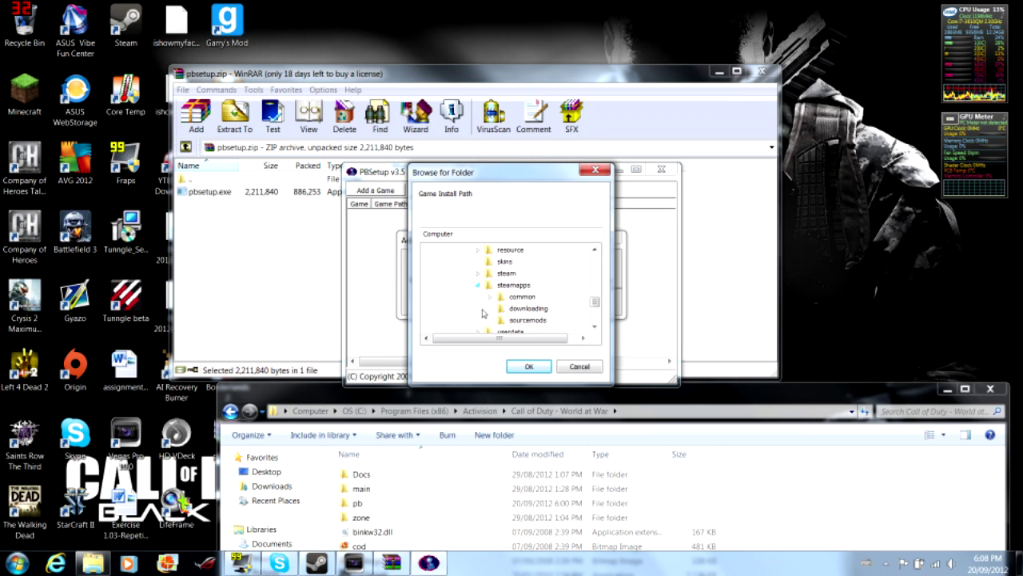
scroll(494, 302, "down", 1)
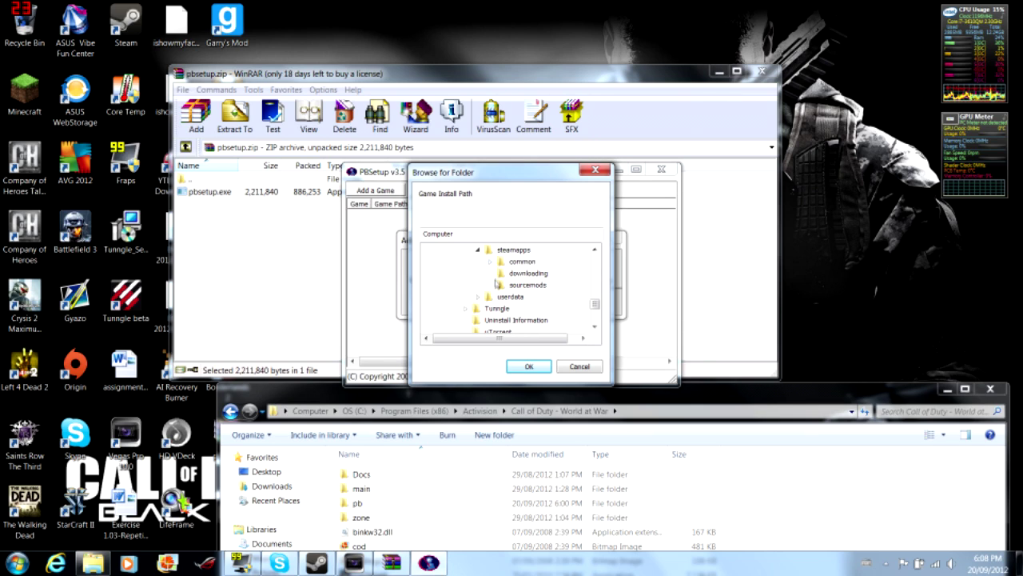
left_click(489, 262)
scroll(487, 289, "down", 1)
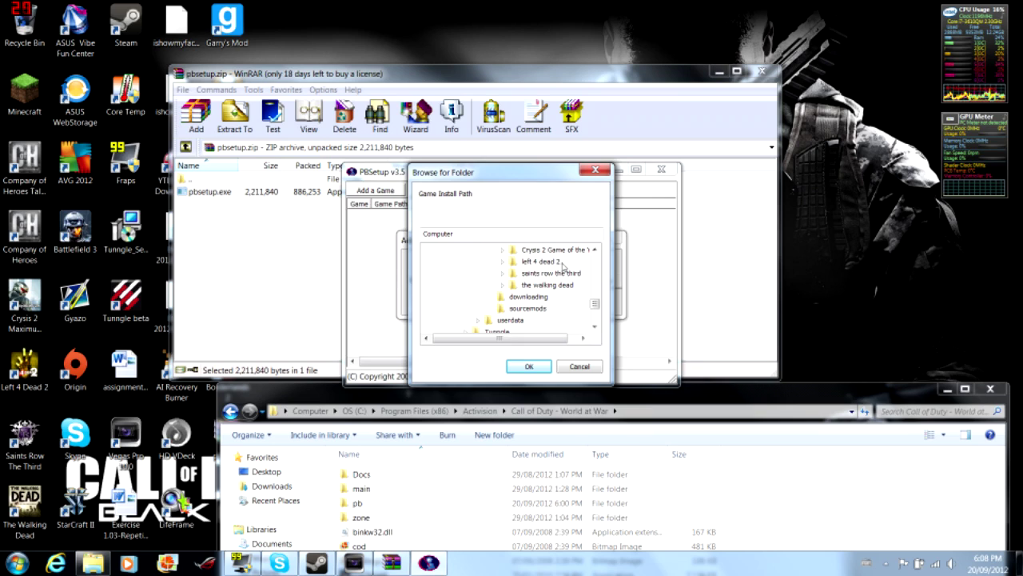
Inspect the left 4 dead 2 and company of heroes folders as example Steam game paths, and cancel the folder selection
left_click(558, 274)
left_click(556, 261)
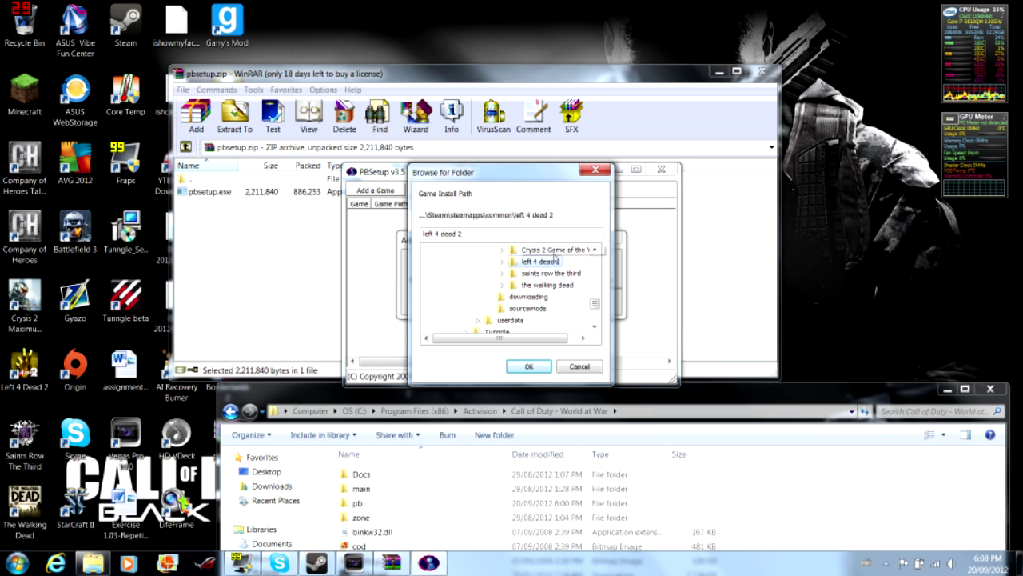
scroll(556, 261, "up", 1)
left_click(552, 274)
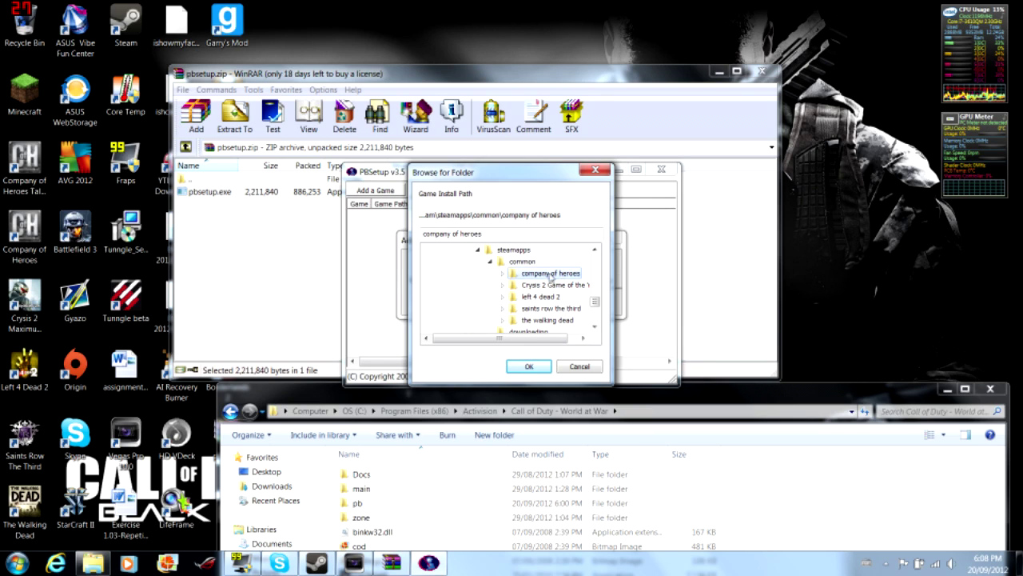
left_click(503, 295)
scroll(512, 294, "down", 2)
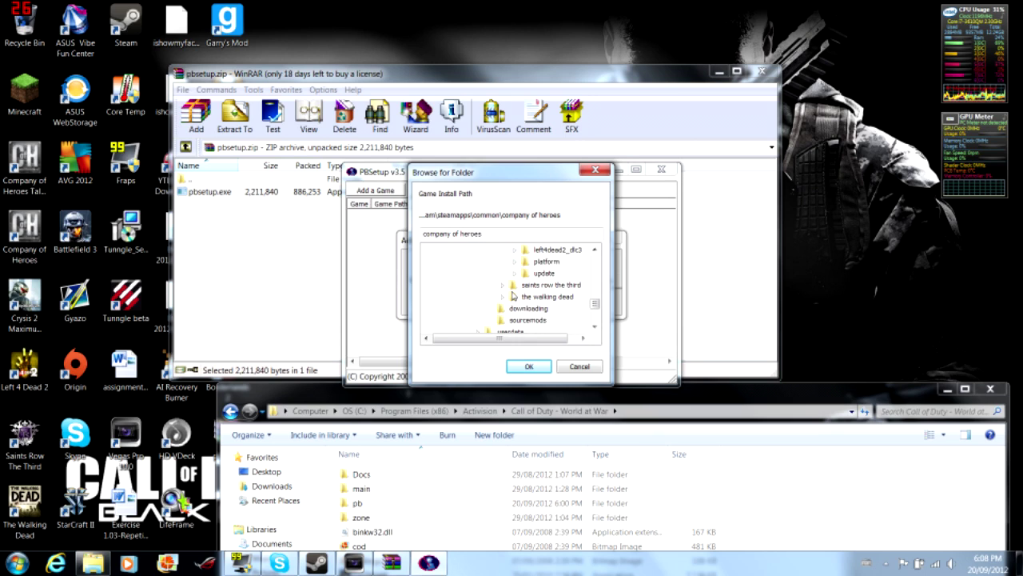
scroll(513, 296, "up", 2)
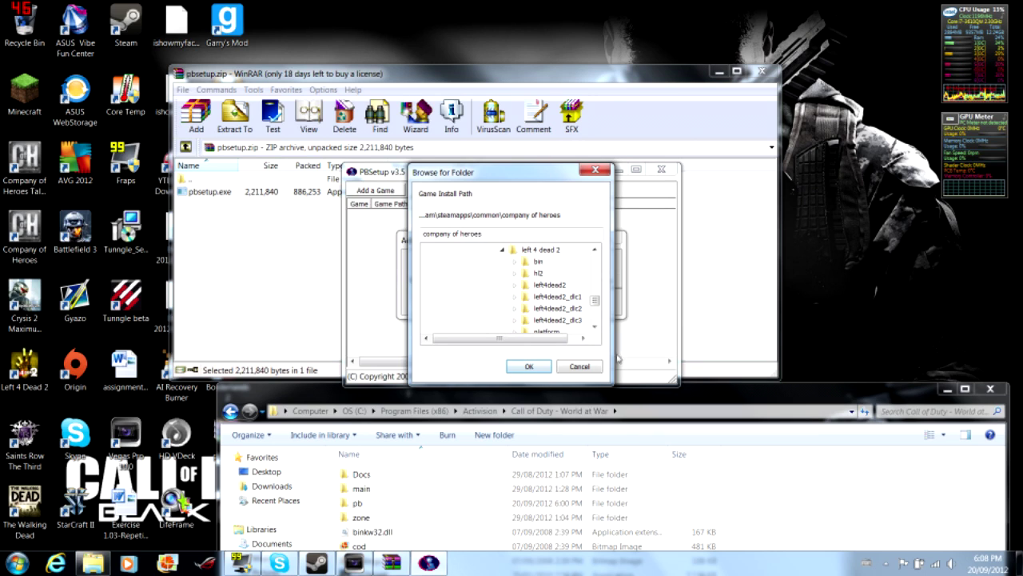
left_click(592, 366)
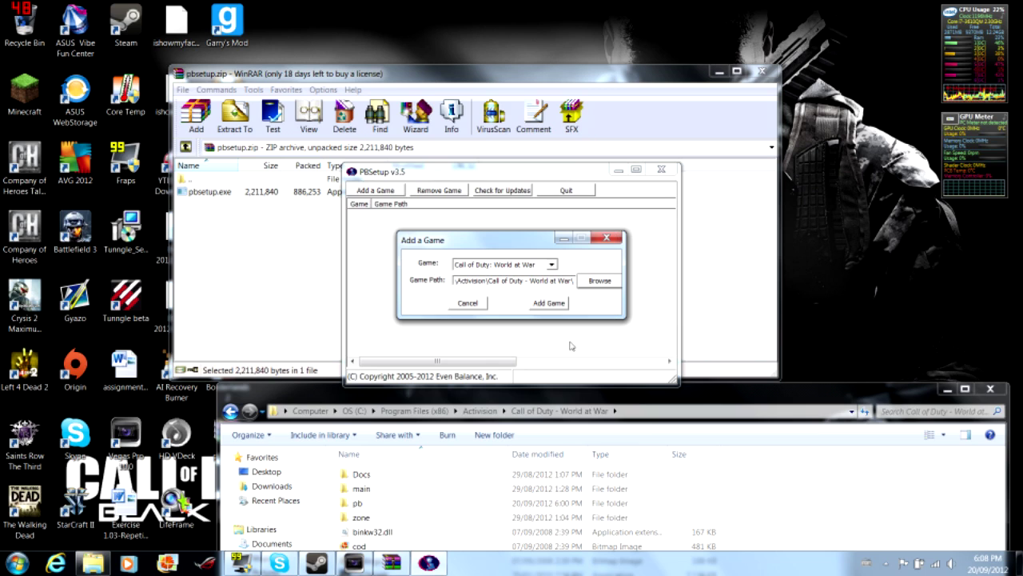
Close the World at War folder window and review the full game path in the Add a Game dialog
left_click(990, 389)
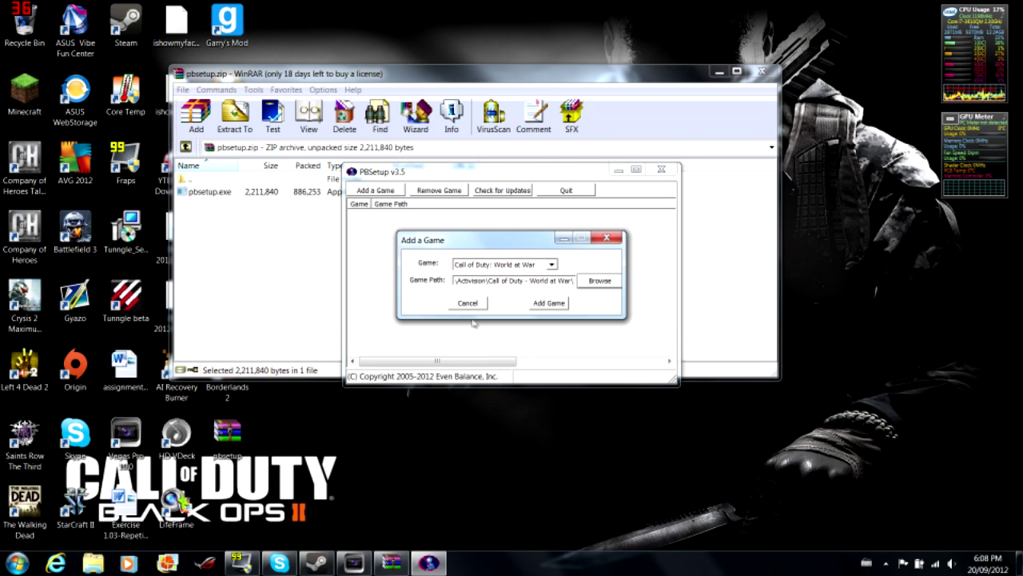
double_click(514, 280)
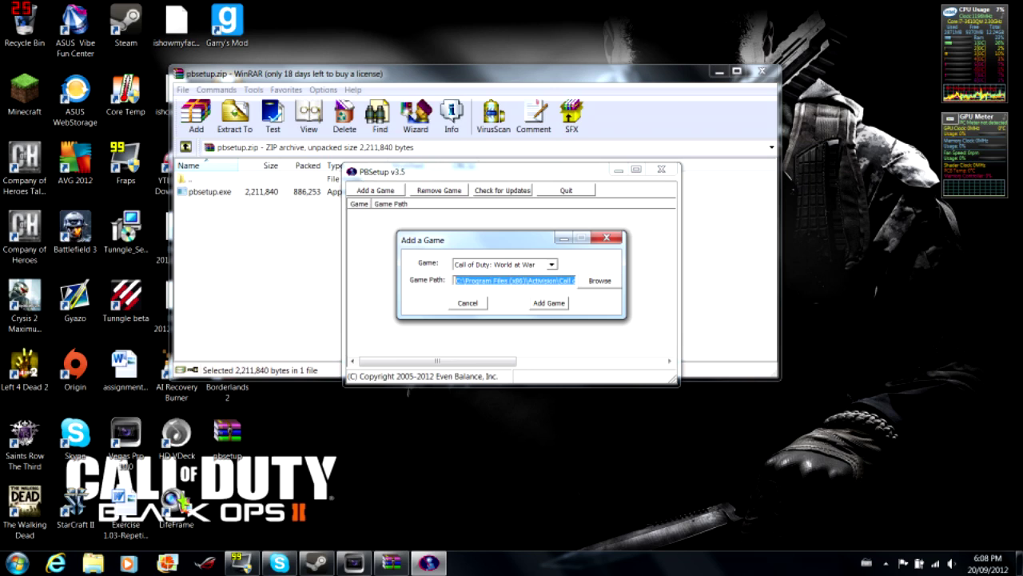
left_click(533, 280)
left_click_drag(529, 280, 453, 286)
left_click(508, 282)
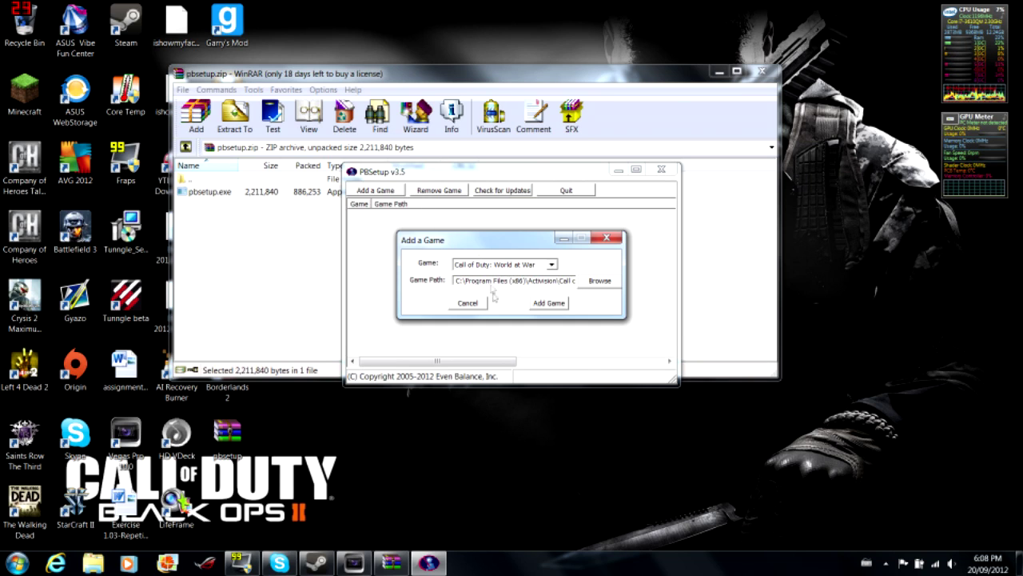
Add Call of Duty: World at War to the PBSetup game list and check it for PunkBuster updates
left_click(550, 303)
left_click(510, 220)
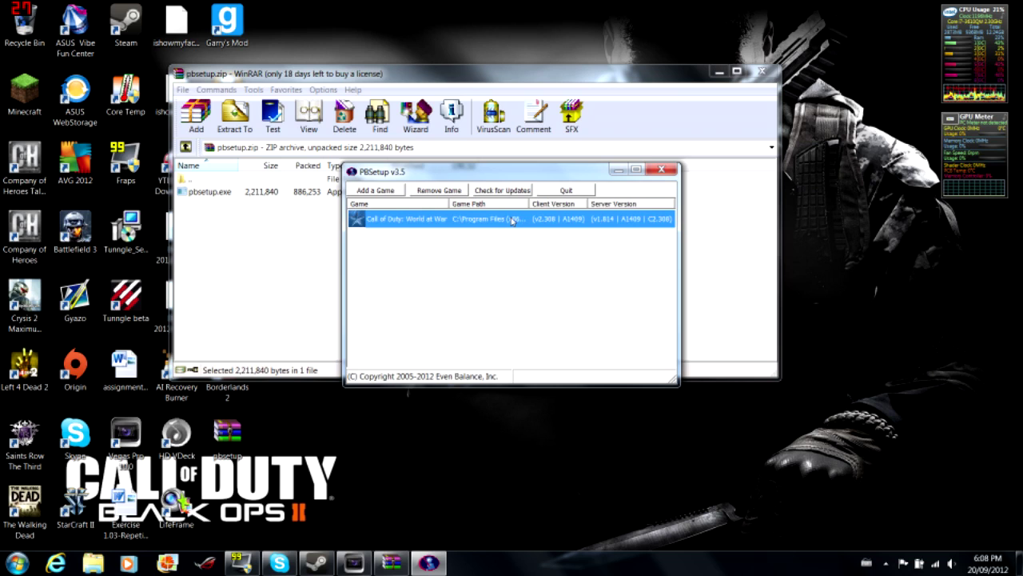
left_click(509, 192)
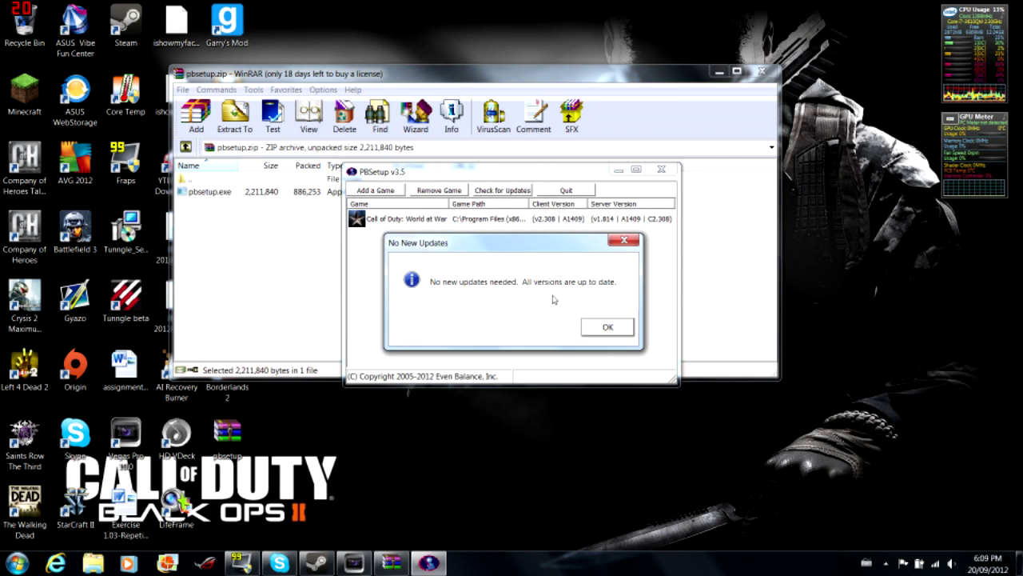
left_click(607, 328)
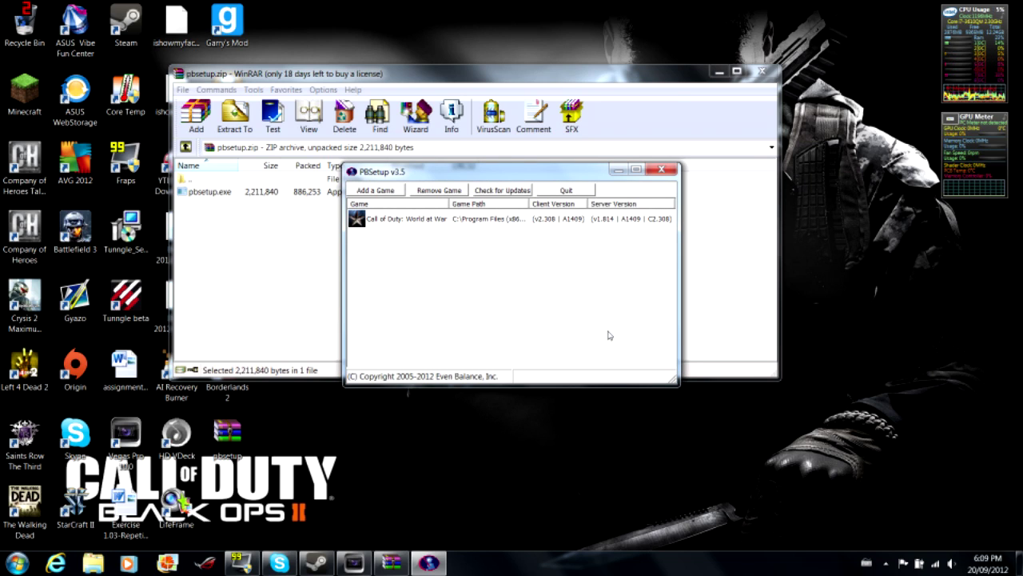
Quit PBSetup and close the pbsetup.zip archive without putting the modified files into it
left_click(661, 168)
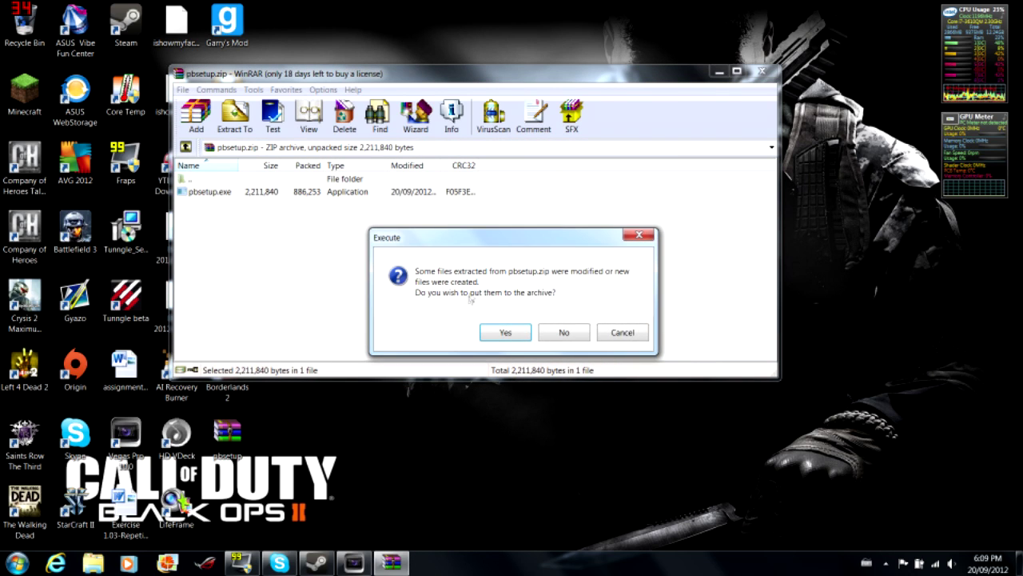
left_click(546, 333)
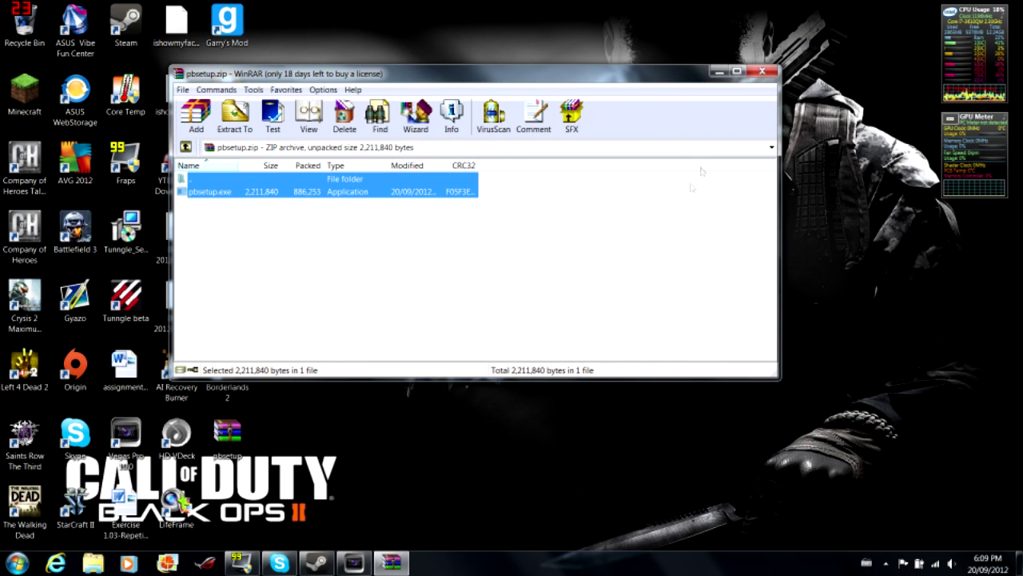
left_click(756, 71)
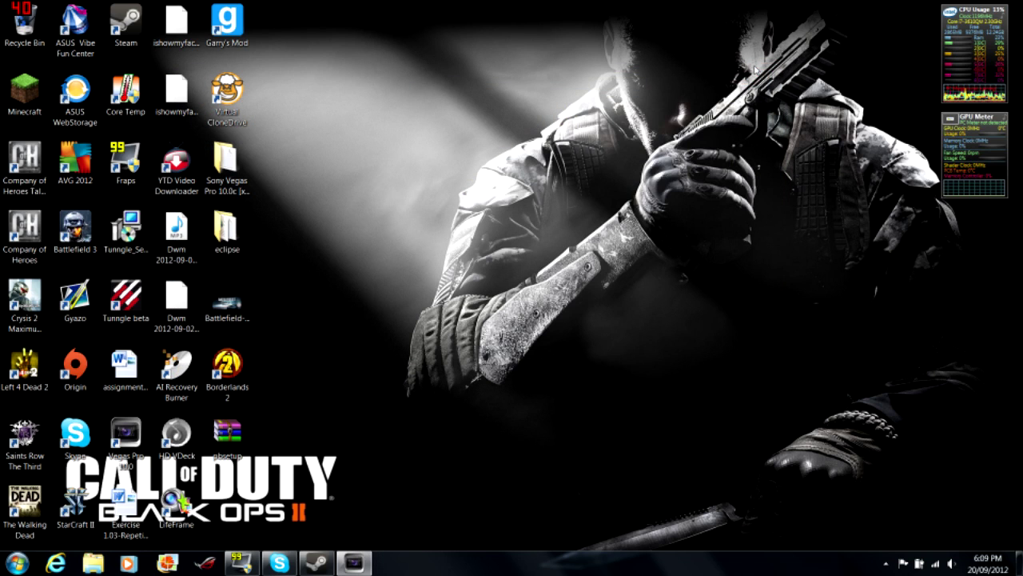